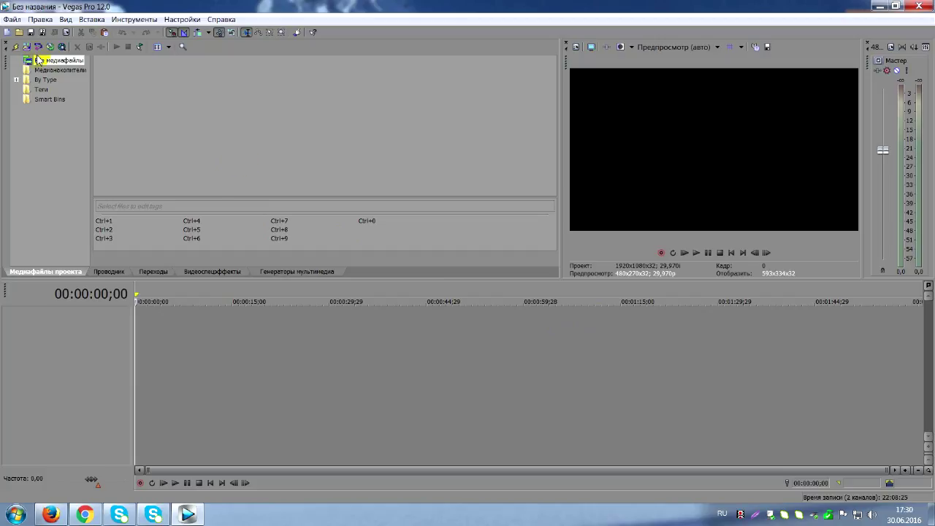
- Import the Friction_Looks MP3, the лого and уроки images, and the "Сколько вложить или что получить" video into the project media
left_click(12, 19)
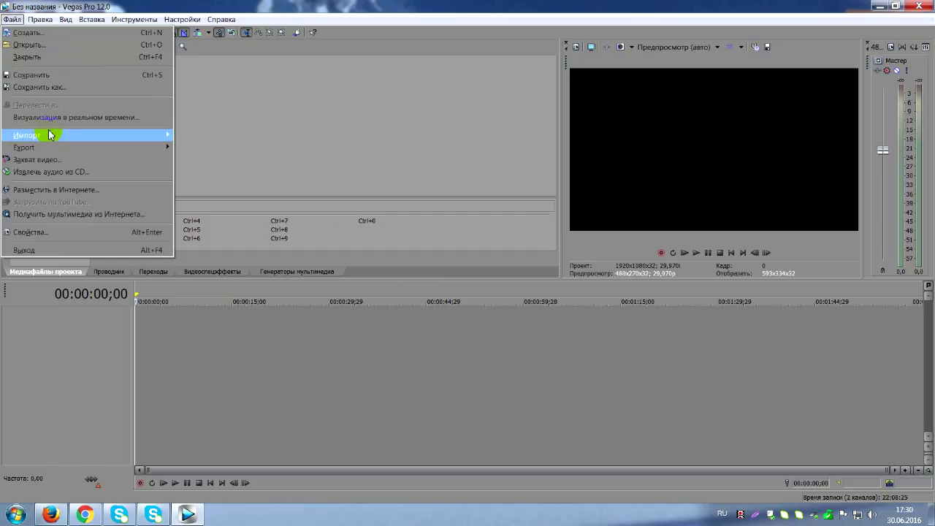
mouse_move(47, 134)
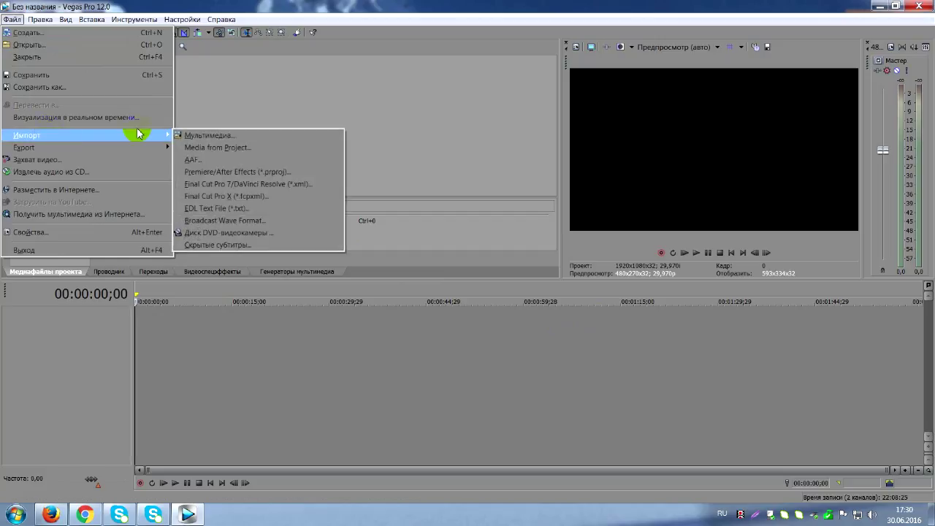
left_click(183, 133)
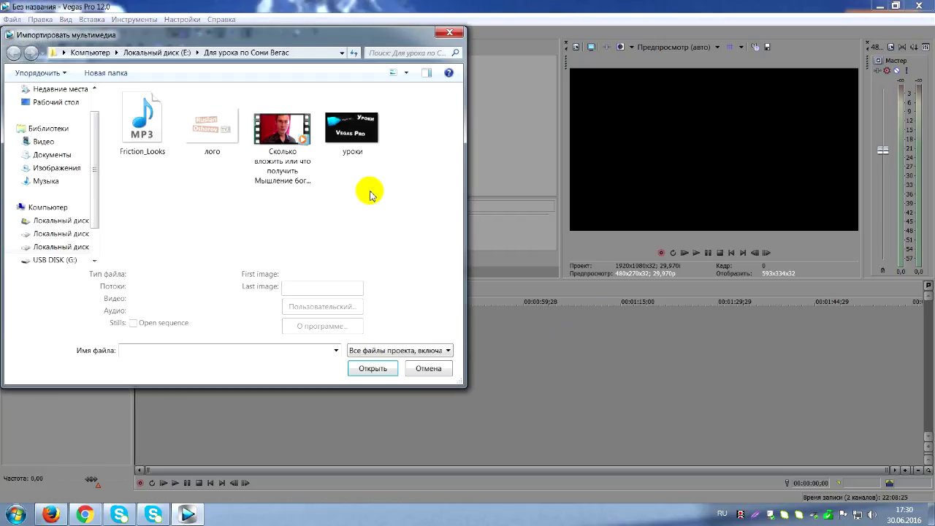
left_click_drag(361, 187, 141, 143)
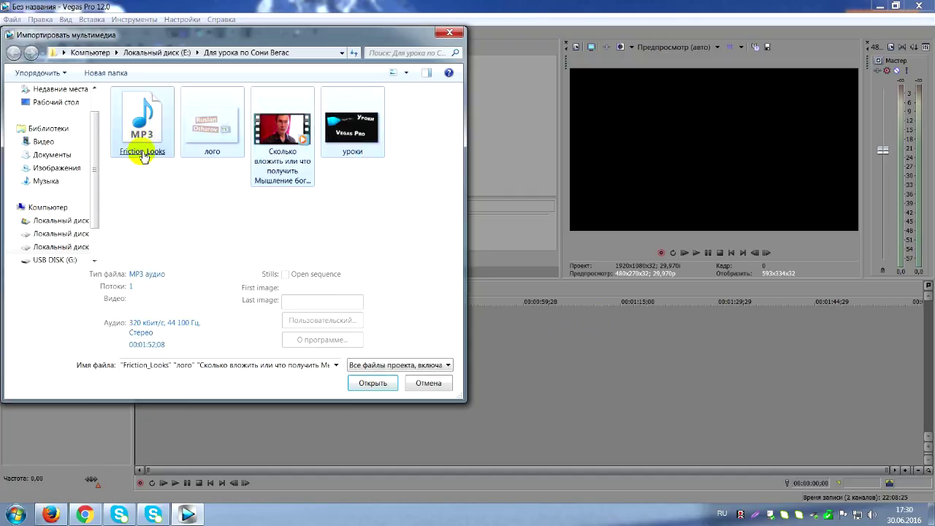
left_click(372, 384)
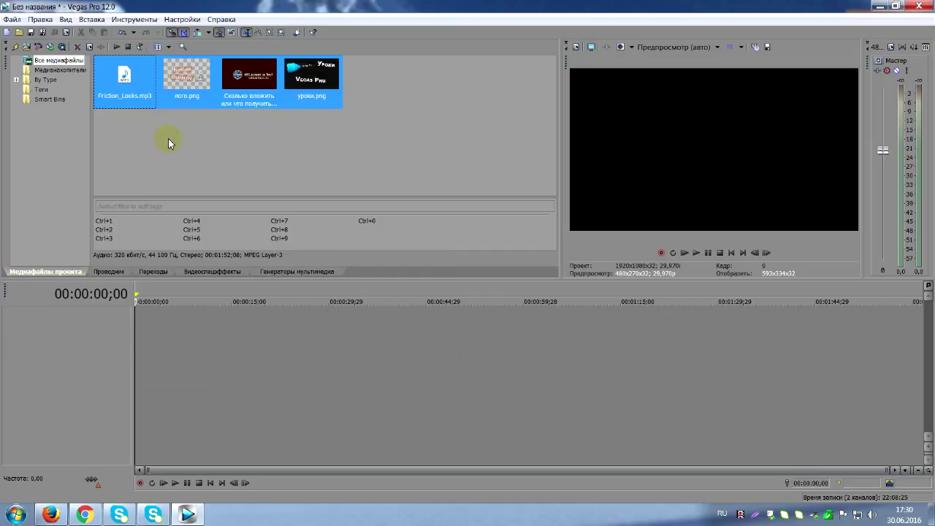
left_click(168, 138)
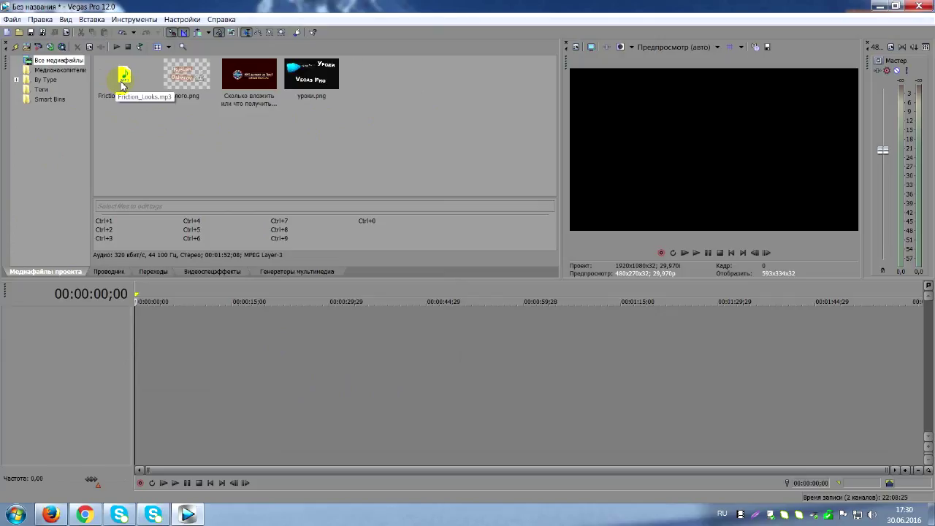
- Place уроки.png at the very start of the timeline and extend its duration by about 2 seconds
left_click(254, 74)
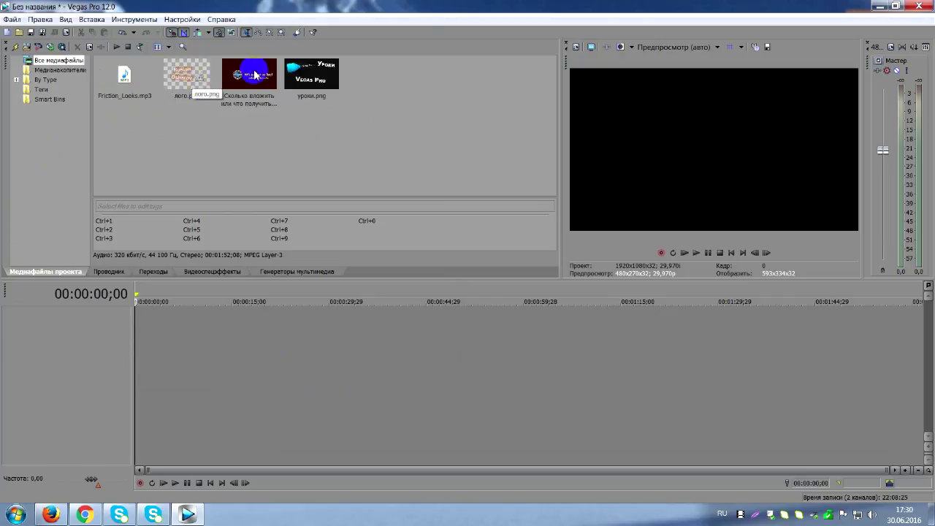
left_click(307, 75)
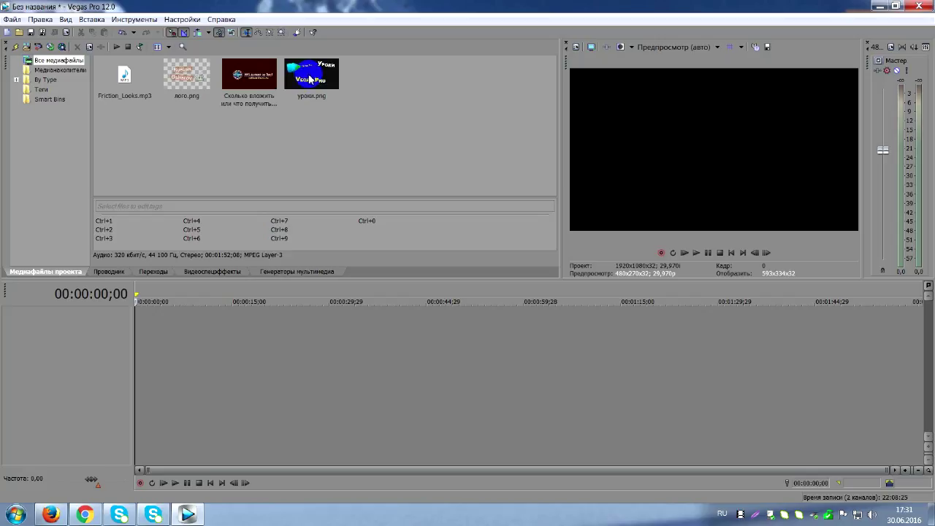
left_click_drag(309, 79, 142, 337)
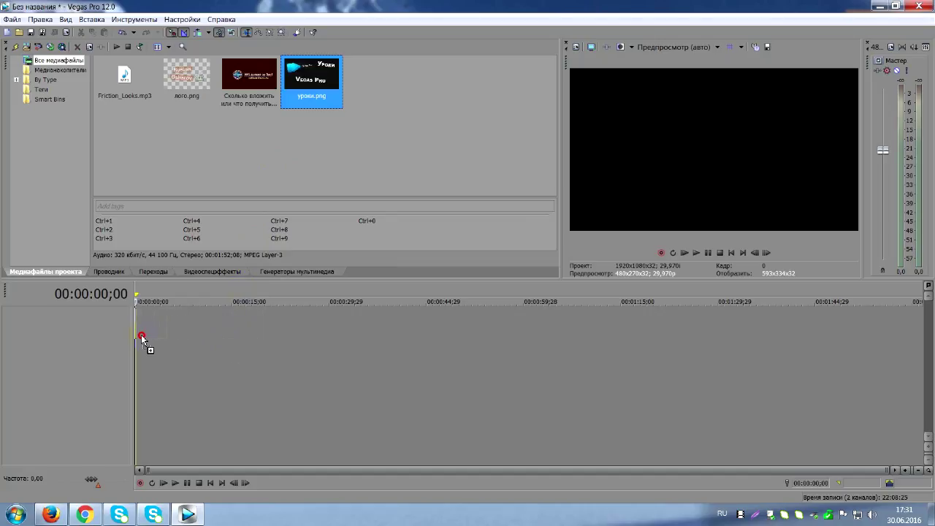
left_click_drag(142, 337, 142, 338)
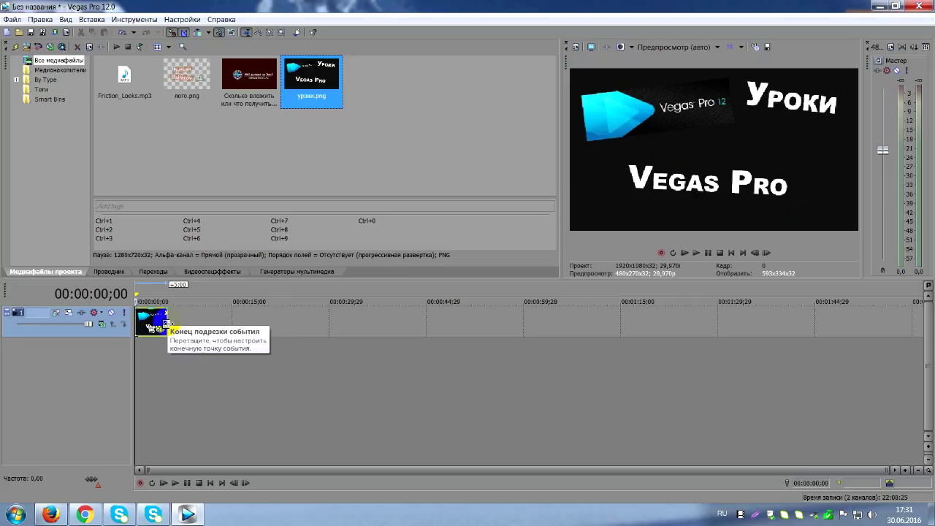
left_click_drag(167, 323, 166, 323)
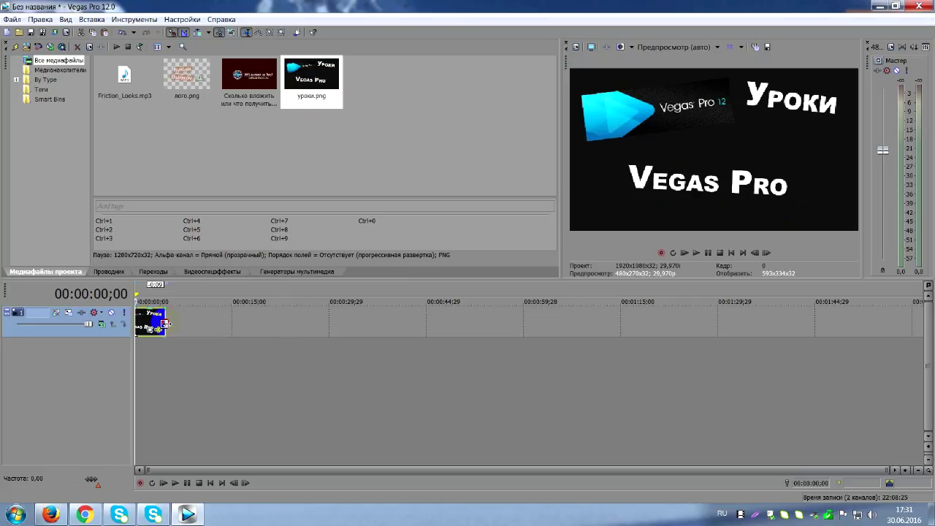
mouse_move(167, 323)
left_mouse_down()
mouse_move(155, 323)
mouse_move(292, 333)
mouse_move(181, 326)
left_mouse_up()
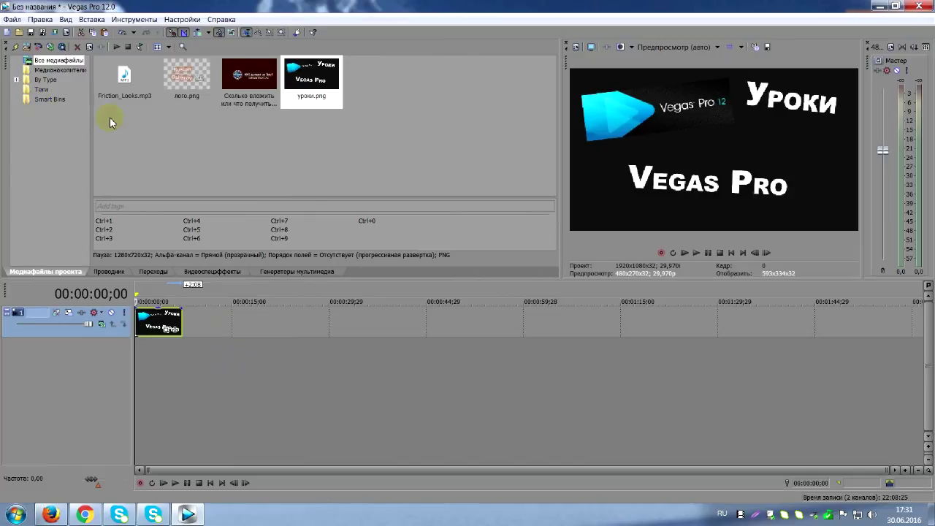
- Add the "Сколько вложить или что получить" video right after the title image, matching the project video settings to this media
left_click(235, 88)
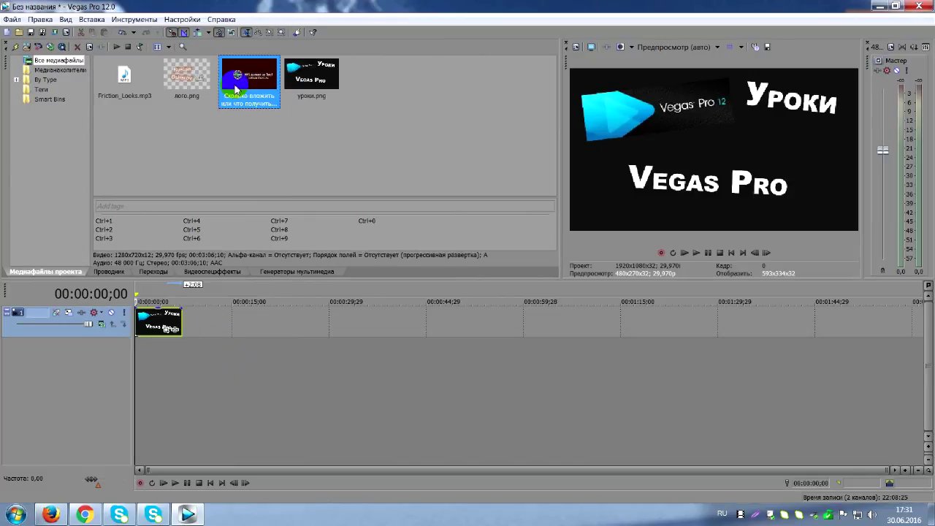
left_click_drag(235, 88, 187, 333)
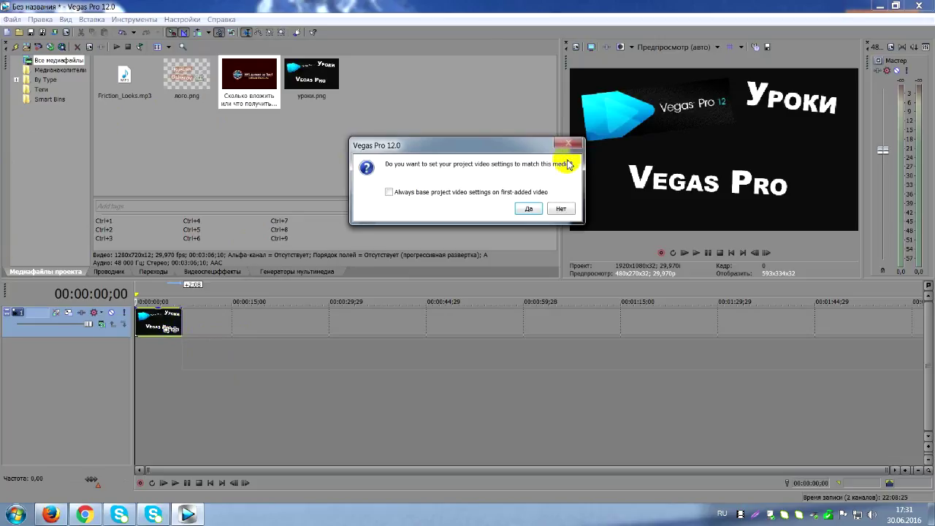
left_click(535, 210)
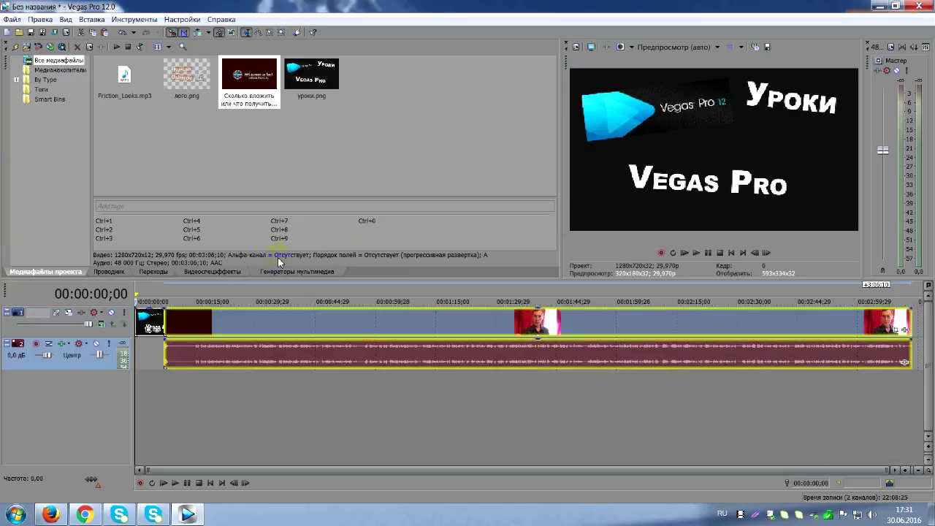
left_click(203, 355)
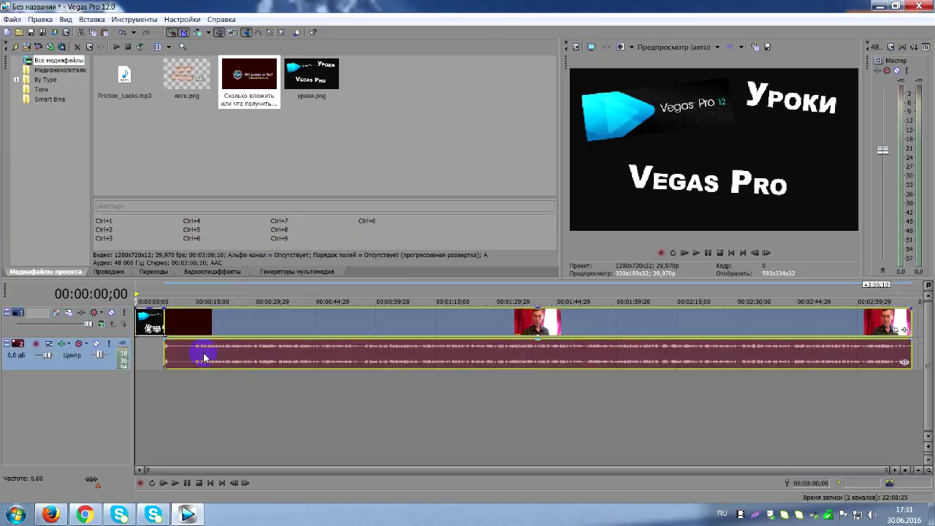
mouse_move(240, 322)
left_mouse_down()
mouse_move(265, 328)
mouse_move(246, 329)
left_mouse_up()
left_click_drag(275, 327, 244, 328)
right_click(255, 362)
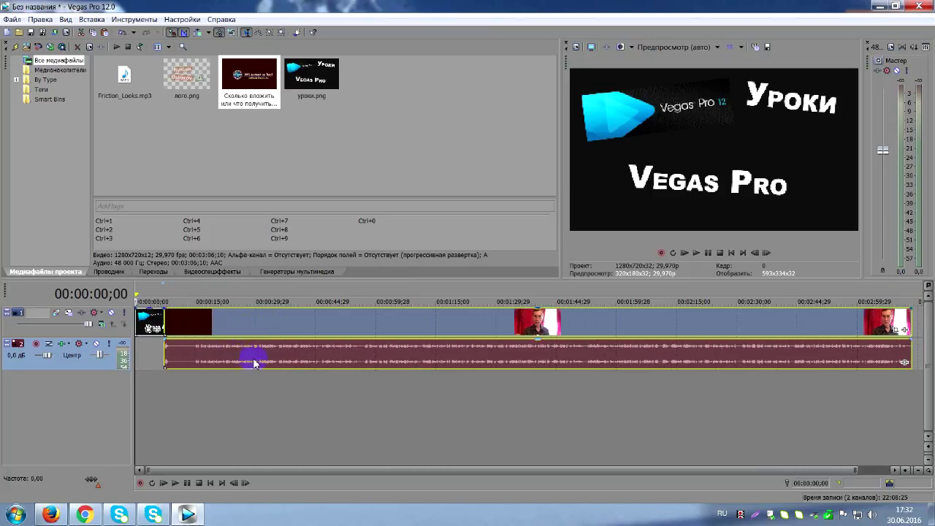
left_click(239, 326)
left_click(304, 360)
- Play the project from the beginning, pause at 00:00:18;10, and split the video with its audio there
left_click_drag(136, 385, 341, 394)
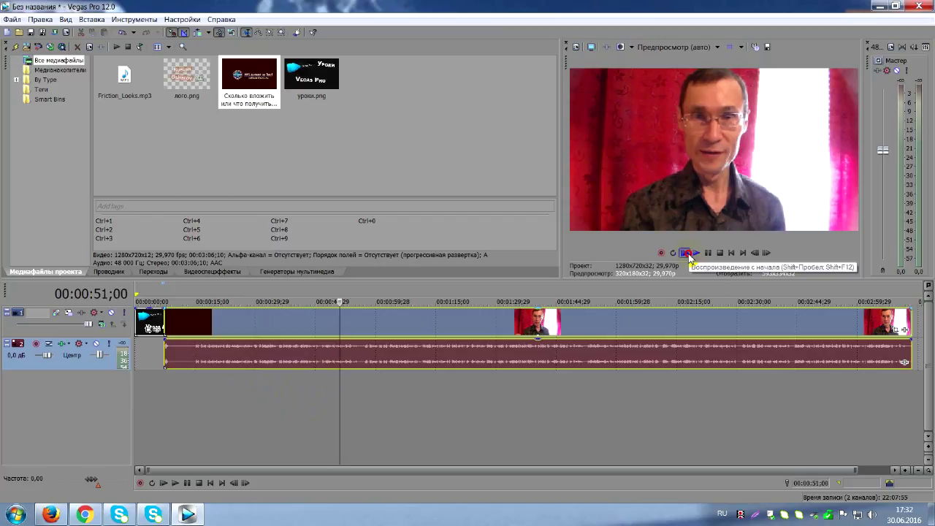
left_click(687, 254)
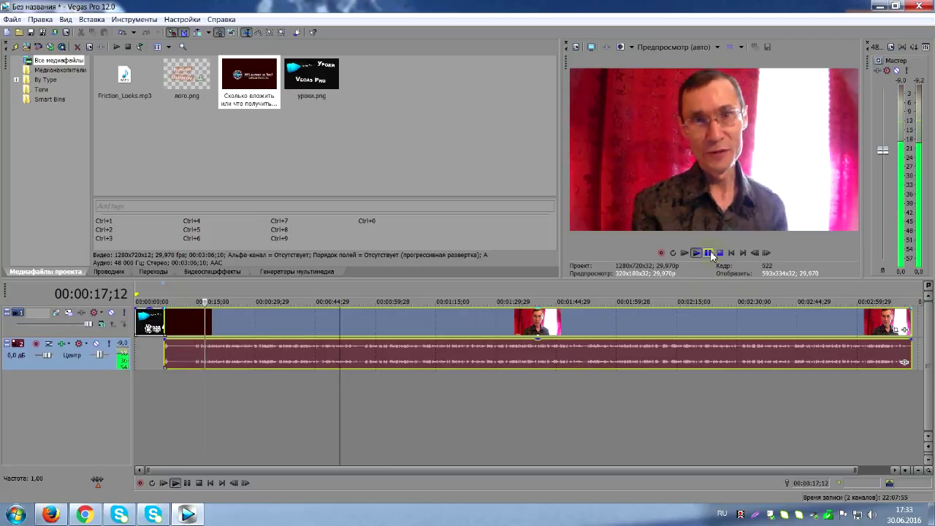
left_click(709, 253)
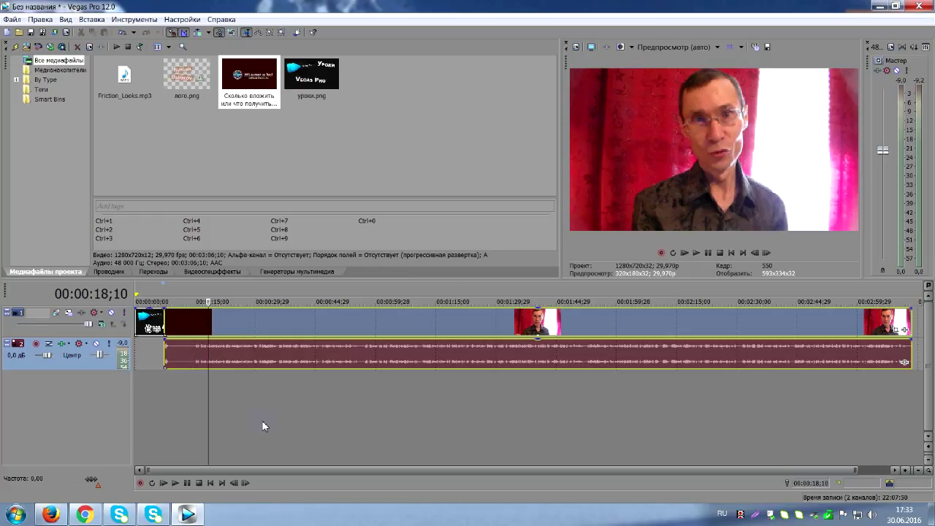
key("s")
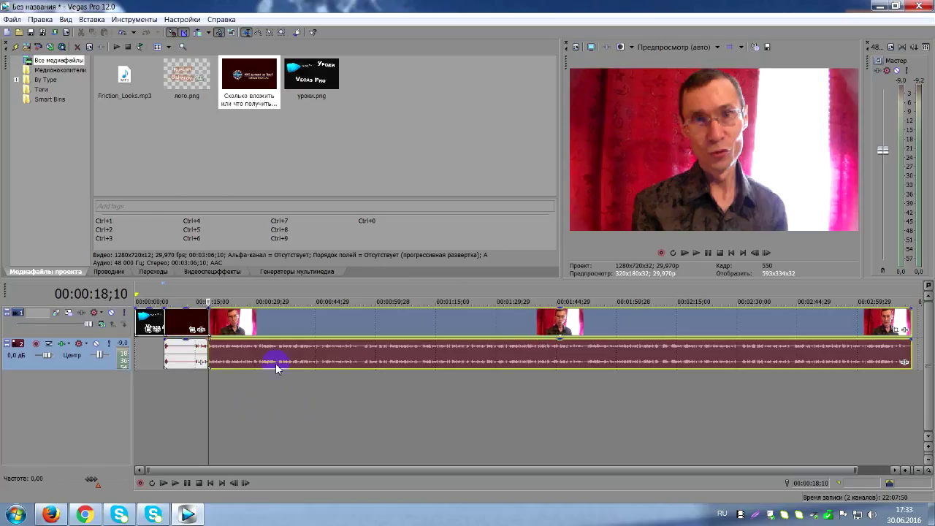
- Split the remaining long part of the video and its audio again at 00:00:32;18
left_click(346, 327)
left_click_drag(347, 327, 327, 335)
left_click(208, 392)
left_click_drag(212, 390, 266, 393)
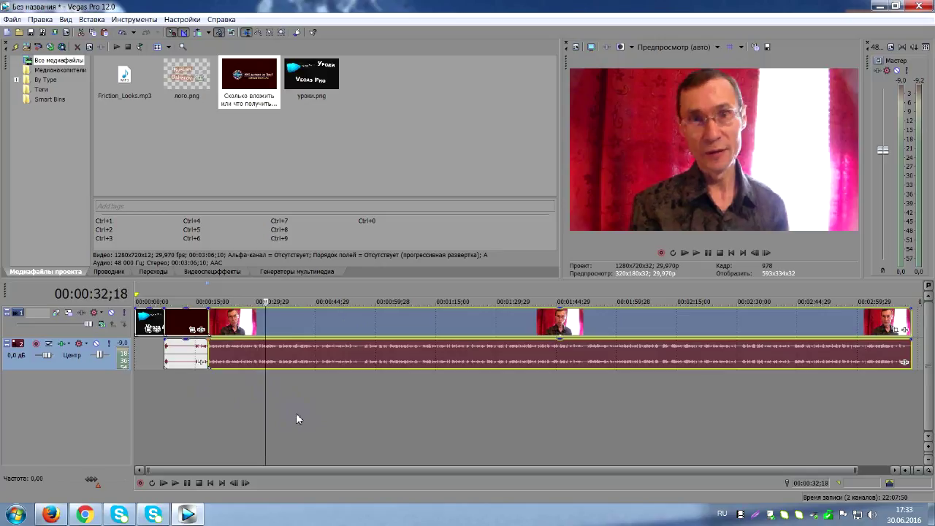
key("s")
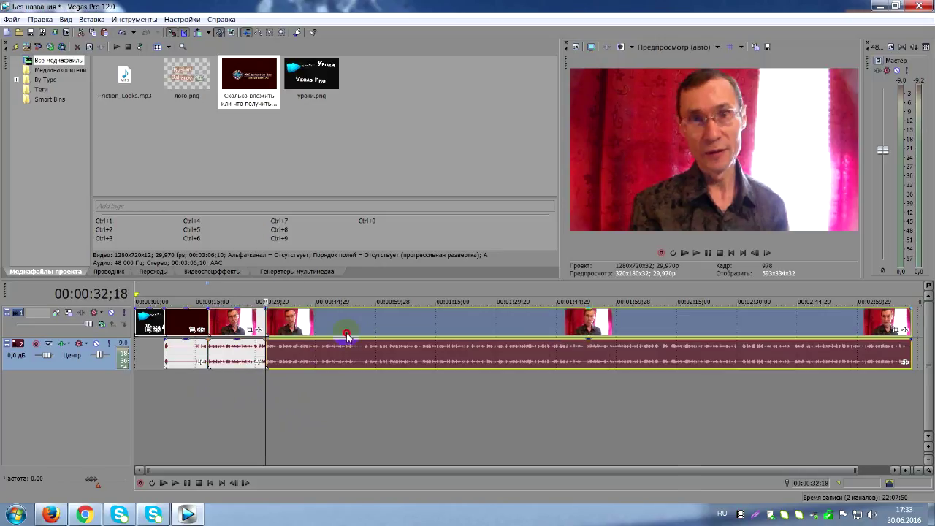
- Shift the long last fragment about 4 seconds later and the middle fragment slightly later, leaving gaps around the middle one
left_click_drag(343, 334, 360, 334)
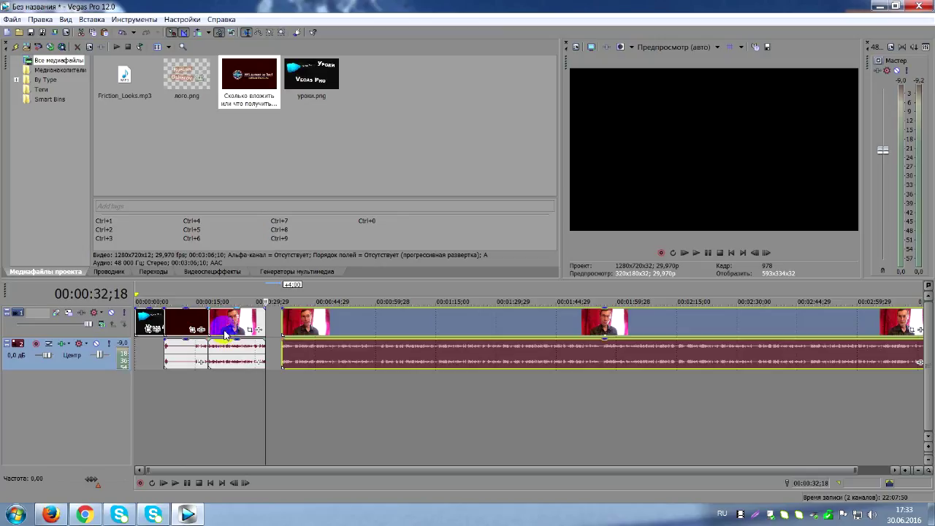
left_click_drag(226, 330, 231, 330)
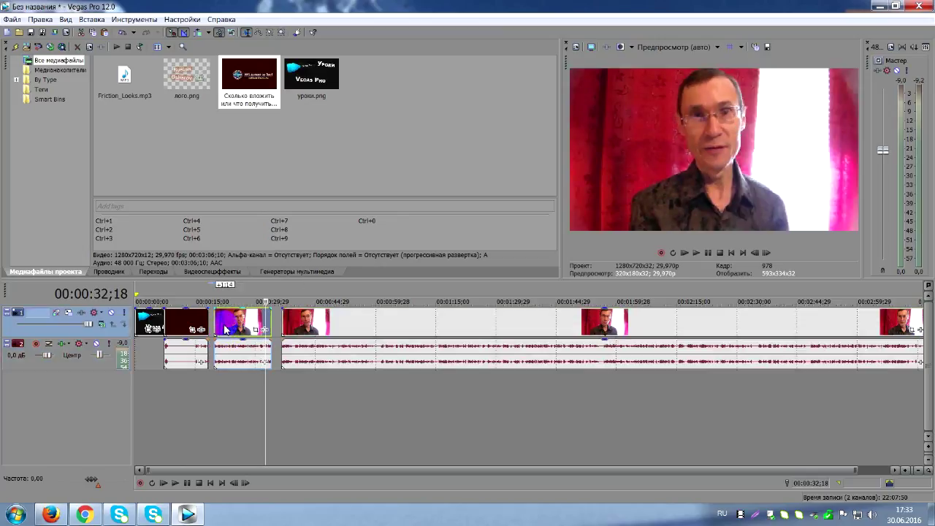
left_click_drag(226, 330, 228, 328)
- Delete the short middle fragment and slide the long last fragment back against the first one to close the gap
right_click(228, 329)
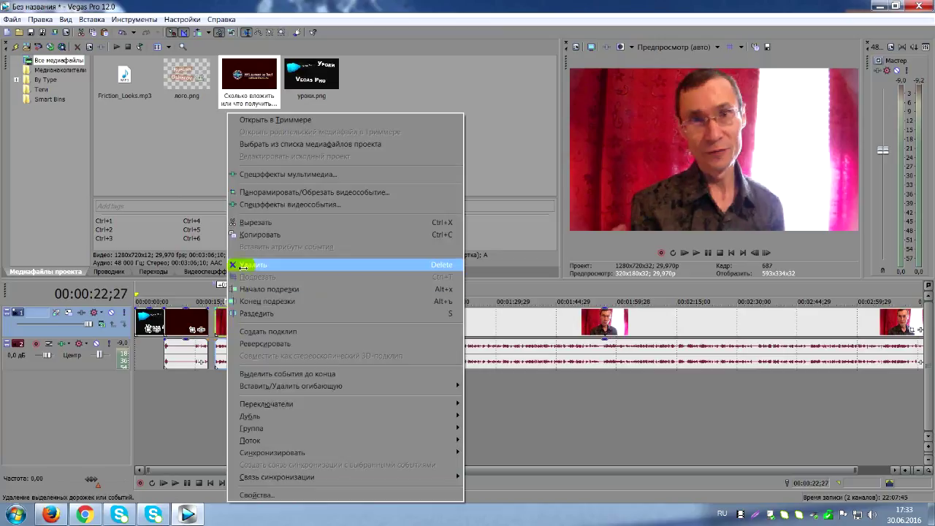
left_click(242, 265)
left_click_drag(386, 322, 320, 325)
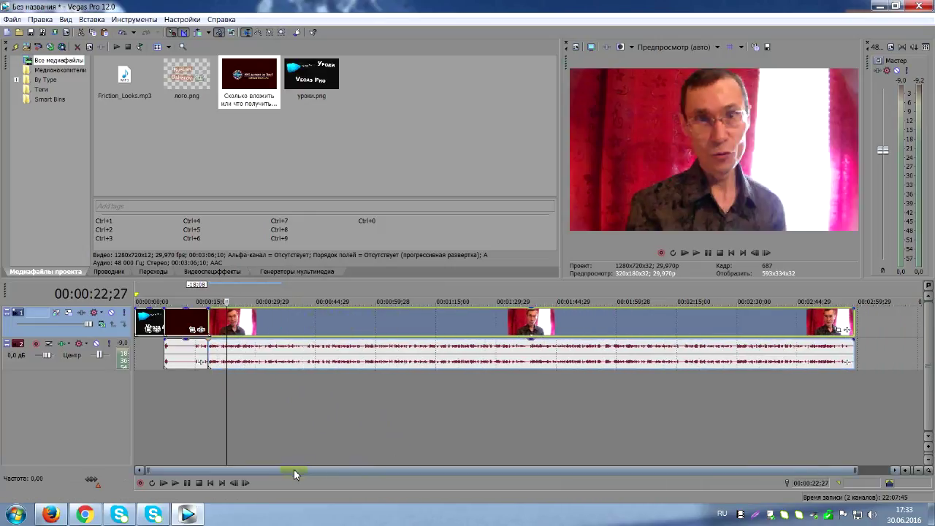
left_click(310, 361)
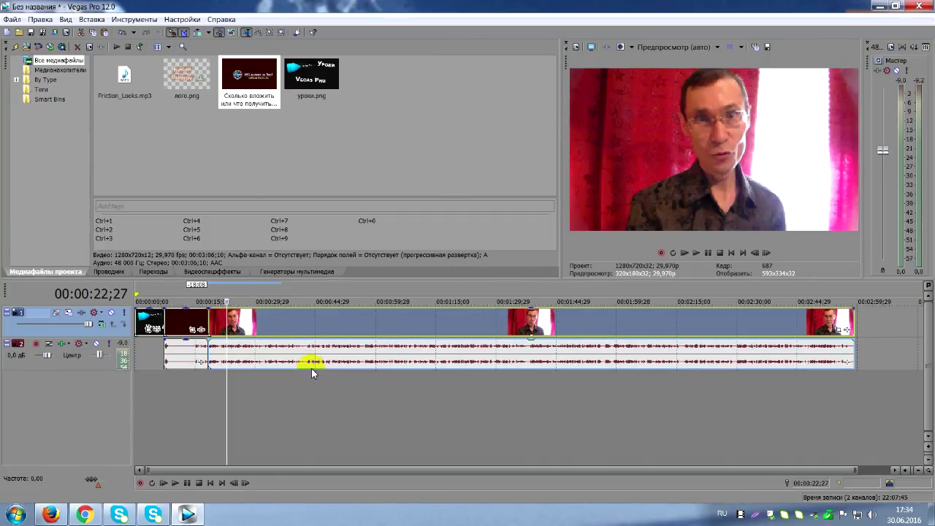
- Undo the move of the last fragment and the deletion of the middle fragment
key("ctrl+z")
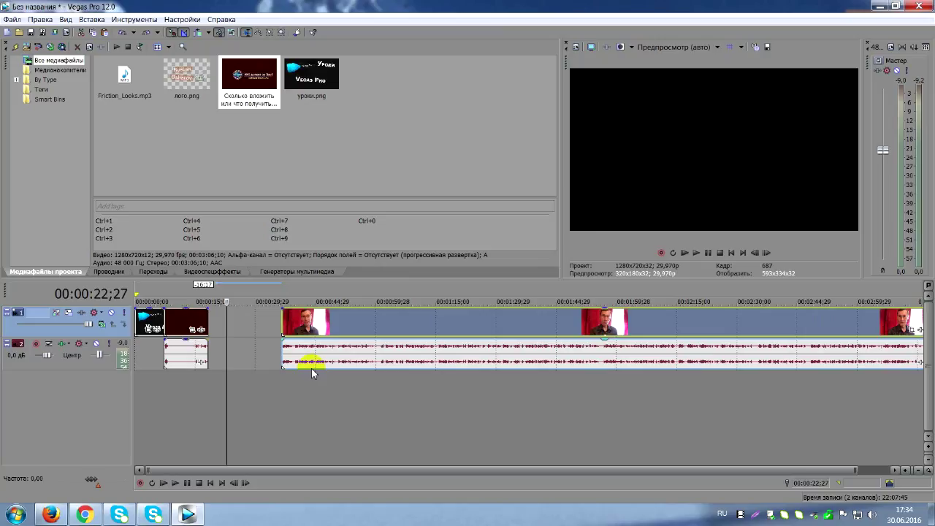
key("ctrl+z")
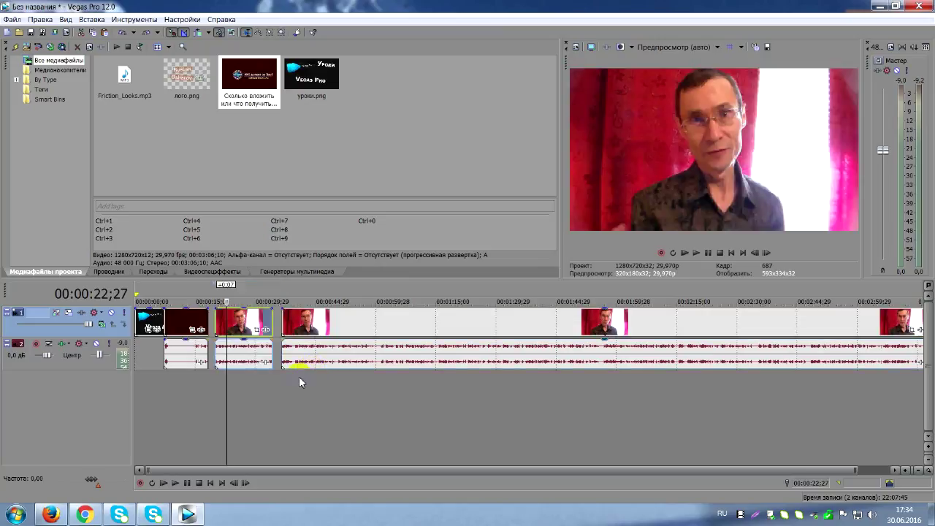
- Copy the short middle fragment with its audio and paste it past the end of the last fragment at 00:03:22;06
left_click(244, 328)
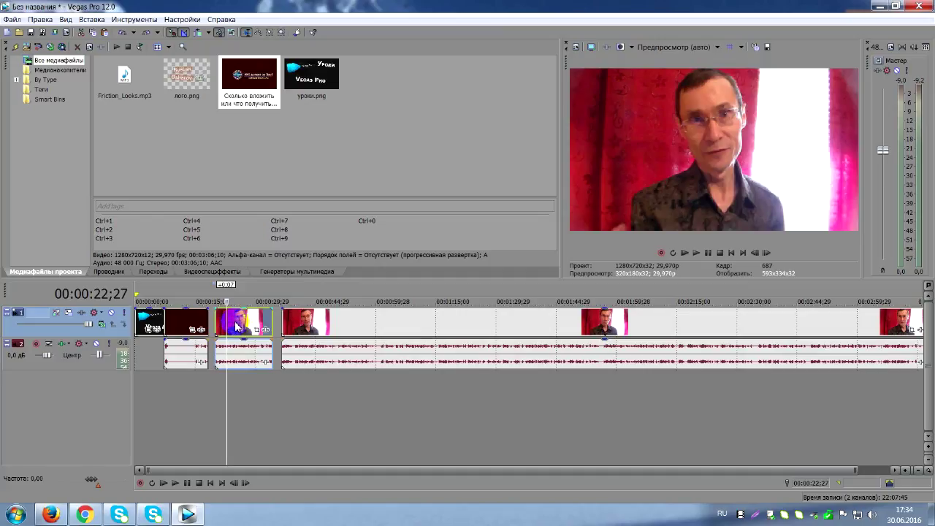
right_click(235, 325)
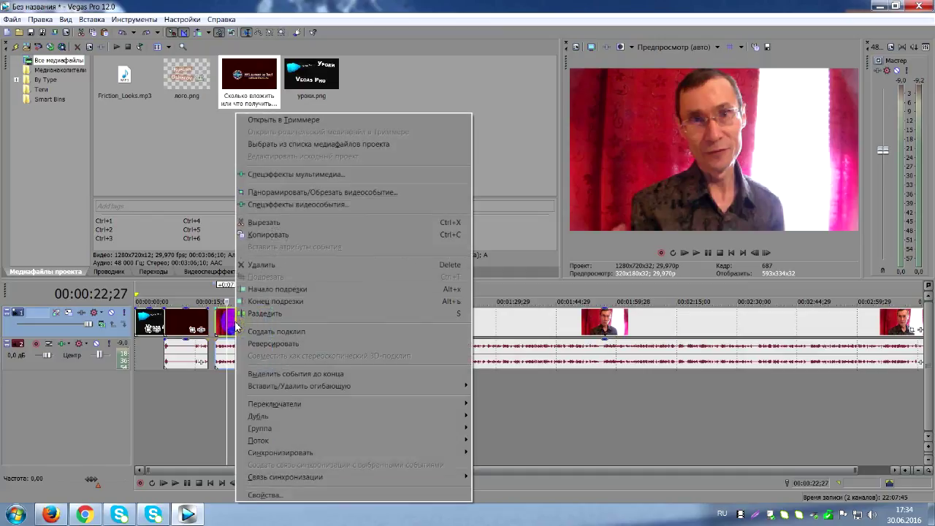
left_click(263, 234)
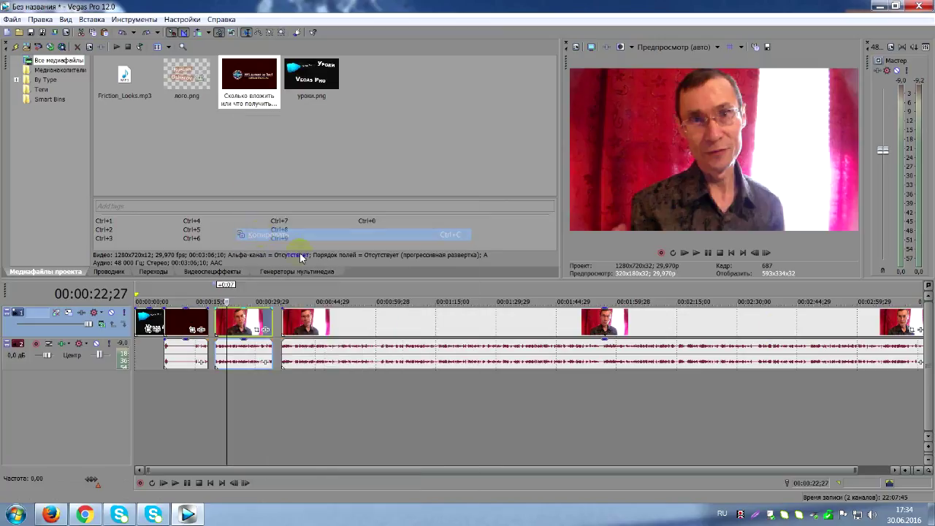
left_click_drag(662, 472, 775, 471)
left_click(824, 321)
right_click(829, 319)
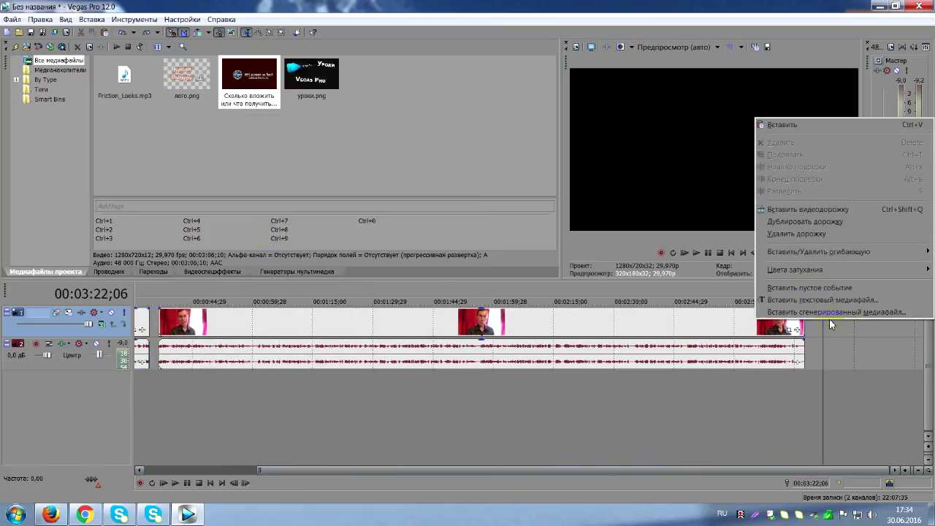
left_click(782, 125)
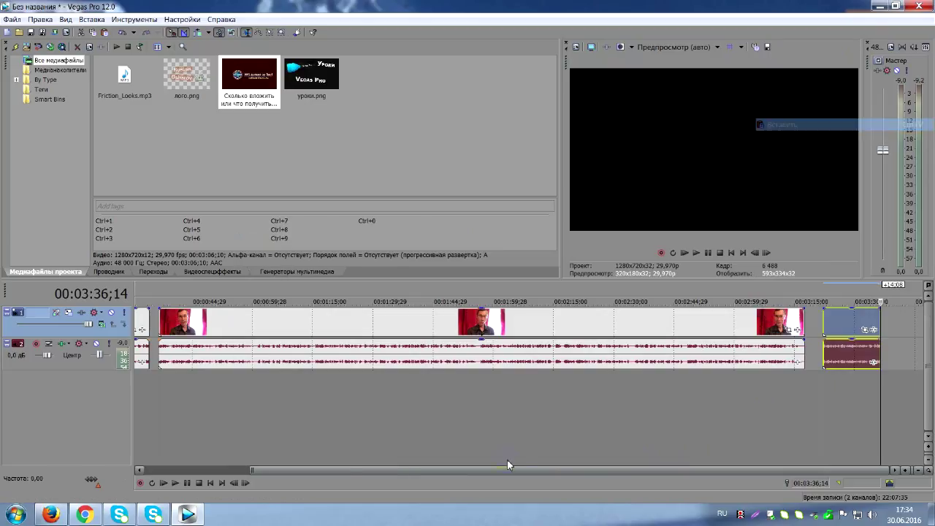
- Undo the paste of the copied fragment and slide the short middle fragment back against the first one
mouse_move(187, 515)
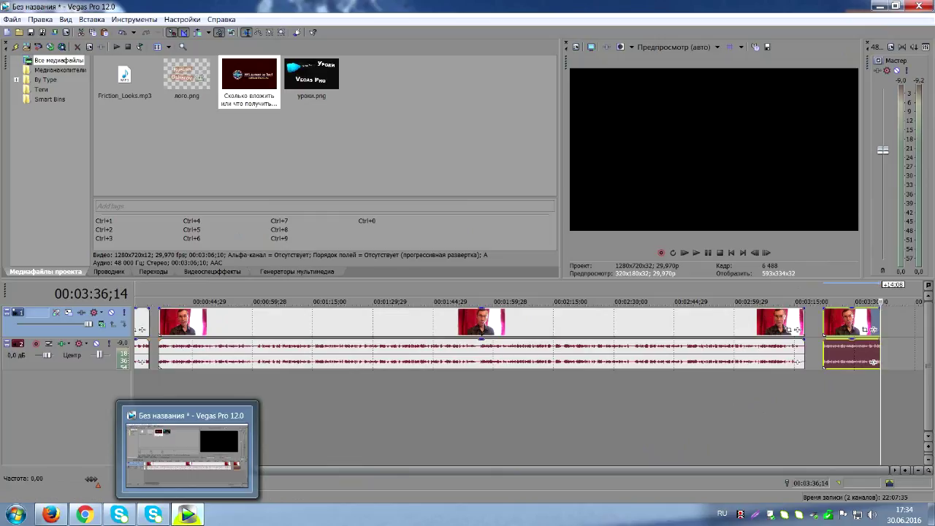
key("ctrl+z")
left_click_drag(141, 329, 136, 329)
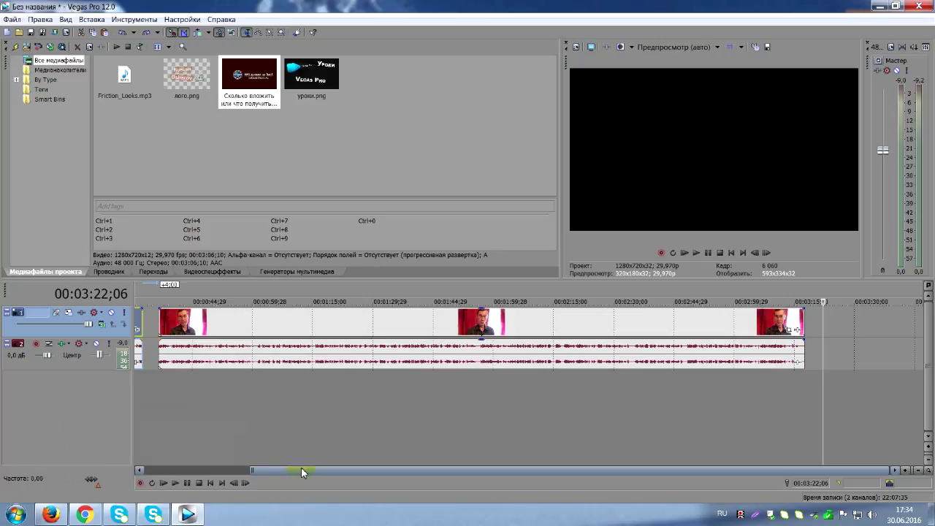
- Delete the short middle fragment with its audio and slide the long last fragment back to close the gap
left_click_drag(301, 468, 203, 455)
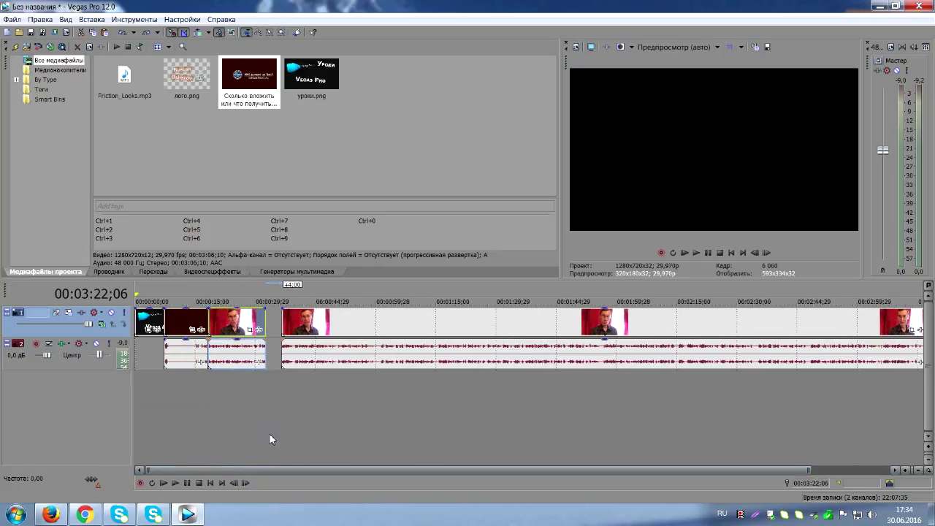
left_click(234, 321)
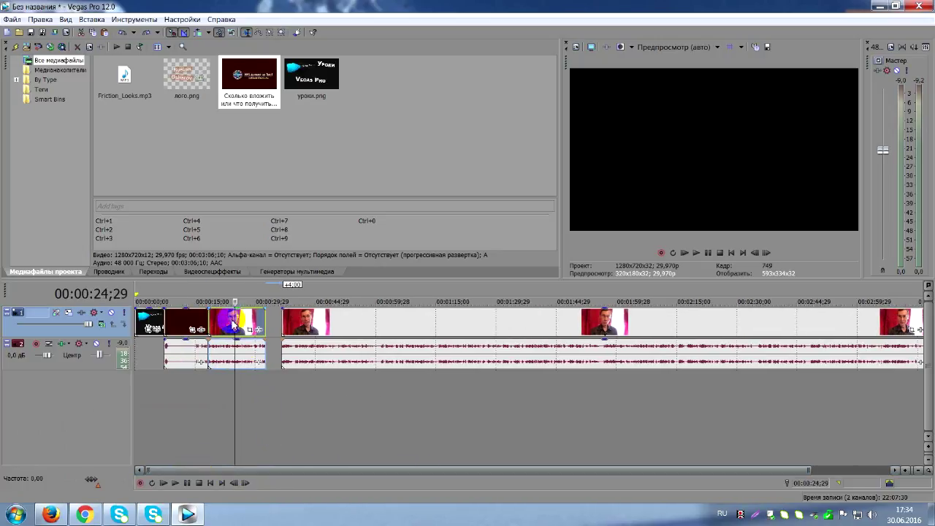
right_click(234, 321)
left_click(313, 264)
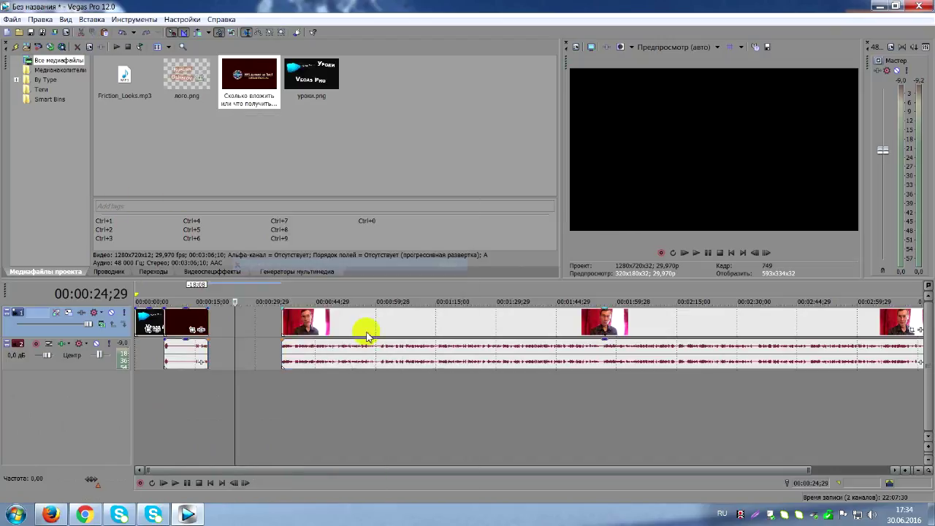
left_click_drag(359, 328, 291, 327)
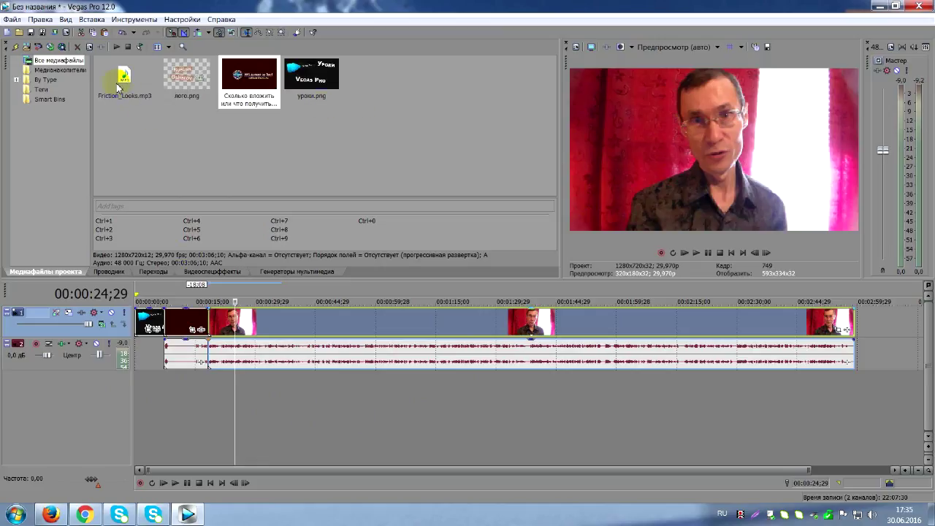
- Add Friction_Looks.mp3 on a new audio track from the project start and extend it to the end of the video
left_click_drag(124, 82, 165, 402)
left_click_drag(163, 401, 142, 402)
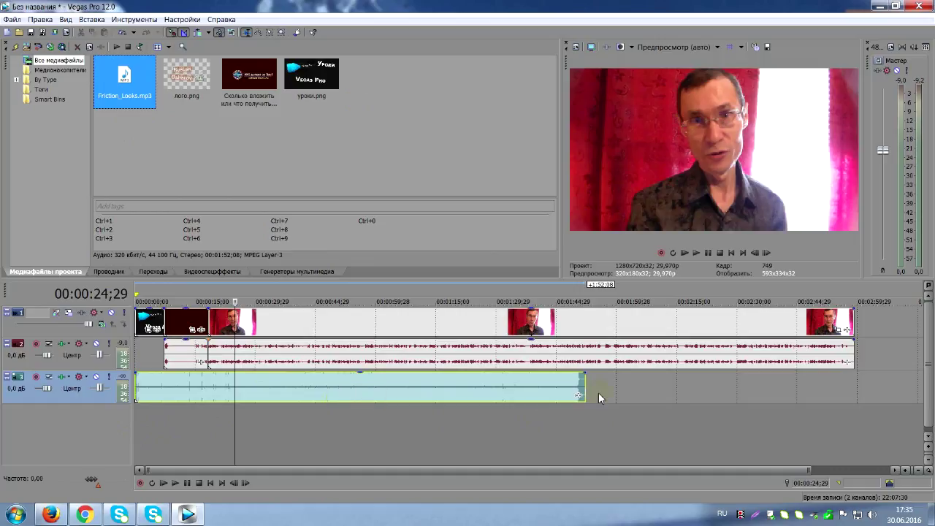
left_click_drag(584, 387, 853, 379)
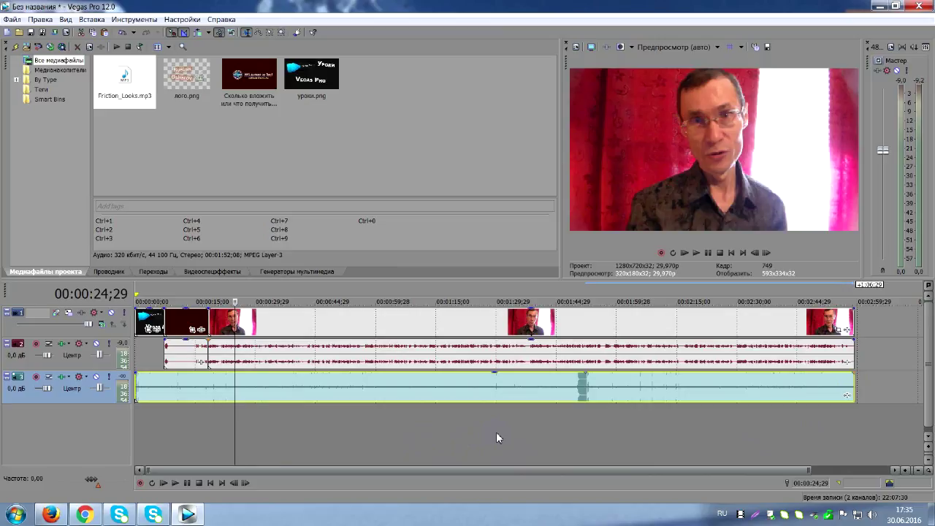
- Set the music track's volume to 1.1 dB and try adjusting the gain of the music fragment itself
left_click(493, 391)
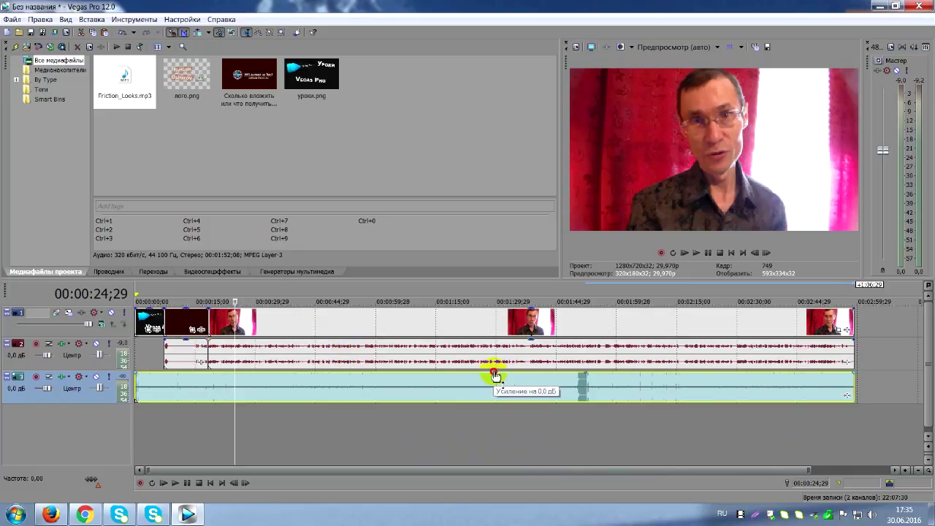
mouse_move(495, 376)
left_mouse_down()
mouse_move(494, 396)
mouse_move(490, 373)
left_mouse_up()
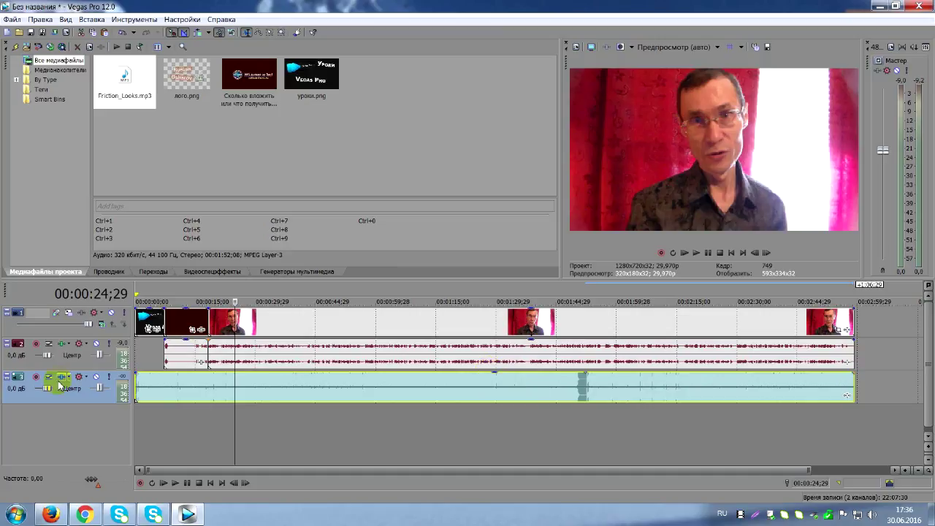
mouse_move(47, 388)
left_mouse_down()
mouse_move(57, 394)
mouse_move(50, 391)
left_mouse_up()
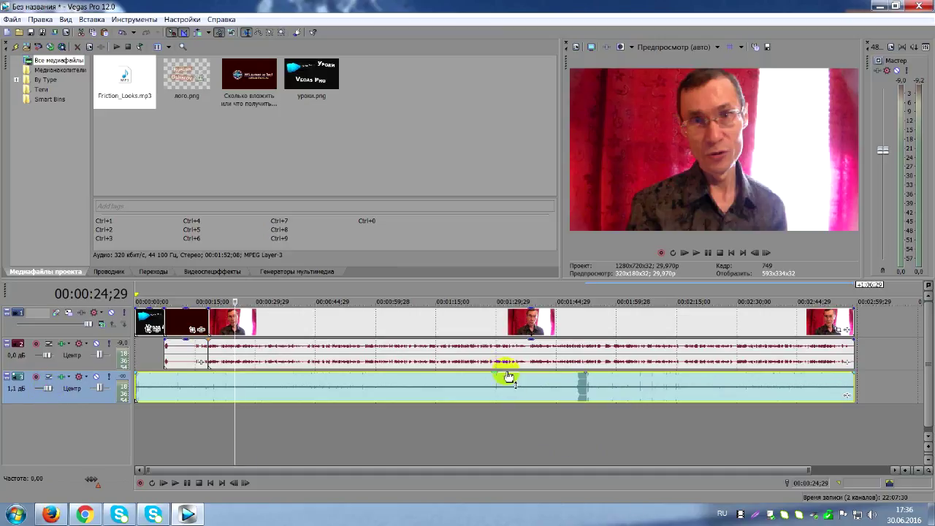
mouse_move(495, 377)
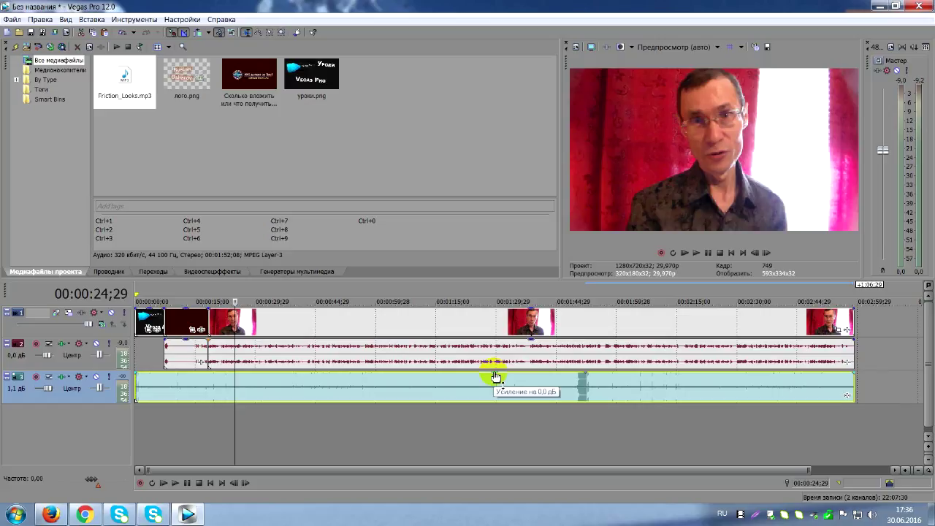
left_click_drag(494, 376, 499, 379)
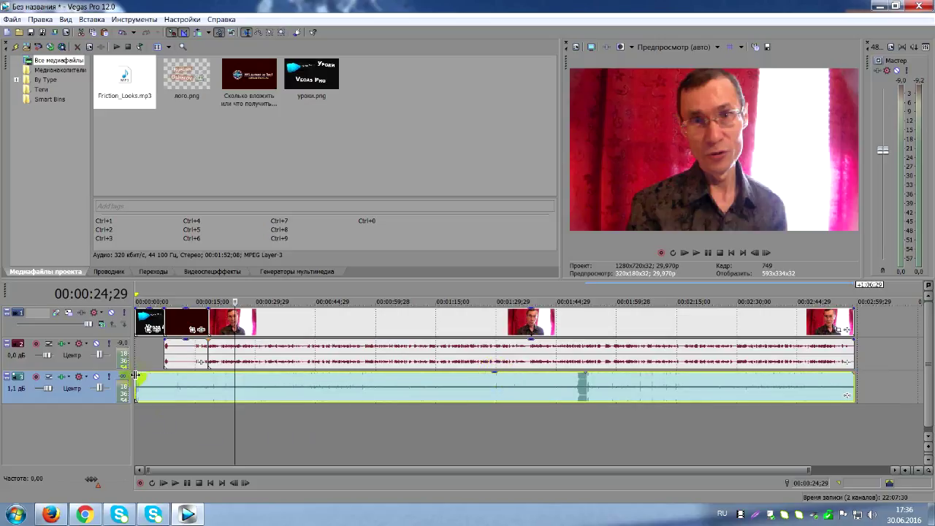
- Add a fade-in of about 11 seconds at the music's start and a fade-out of about 7 seconds at its end
mouse_move(135, 375)
left_mouse_down()
mouse_move(143, 391)
mouse_move(137, 374)
left_mouse_up()
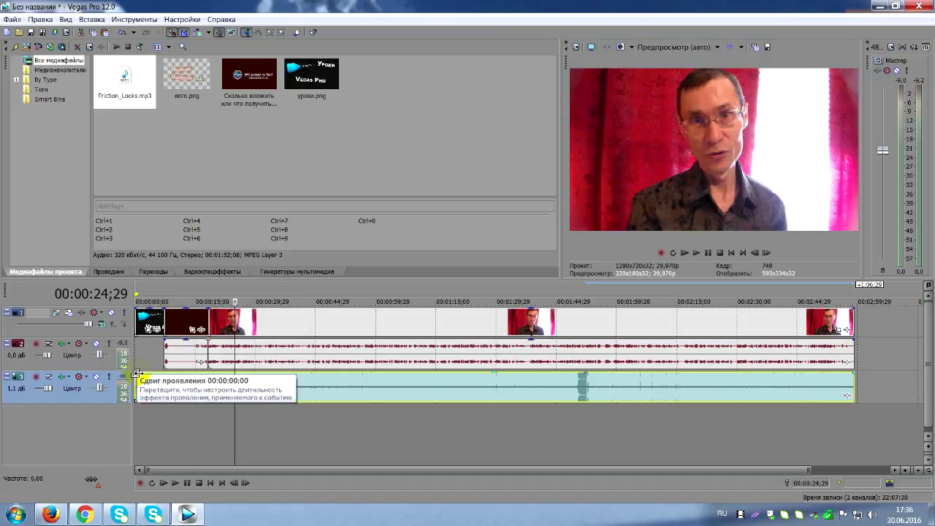
left_click_drag(138, 374, 169, 375)
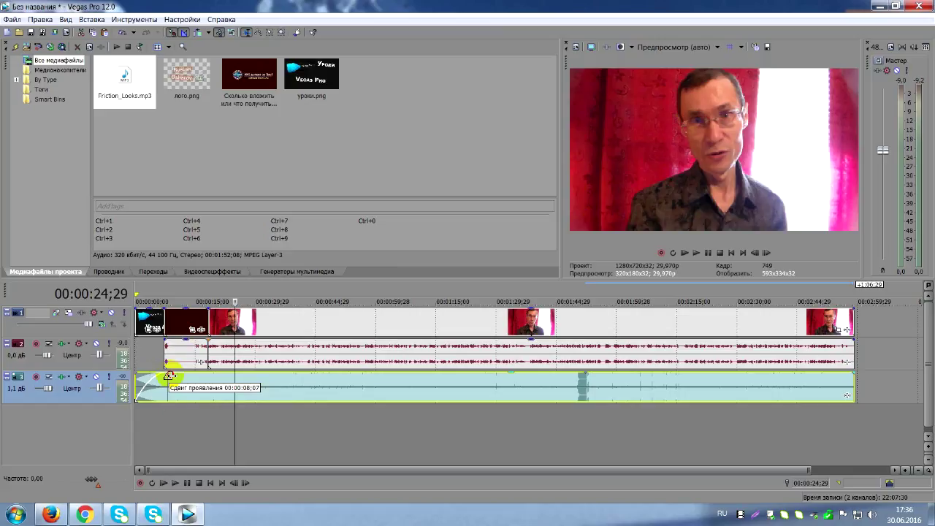
mouse_move(169, 376)
left_mouse_down()
mouse_move(149, 379)
mouse_move(186, 380)
mouse_move(174, 378)
mouse_move(183, 378)
mouse_move(175, 385)
left_mouse_up()
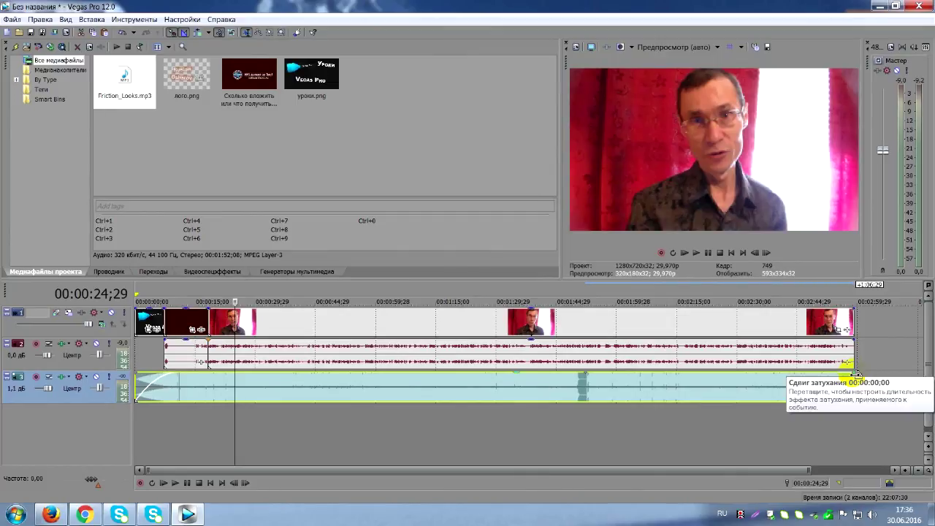
left_click_drag(855, 375, 825, 375)
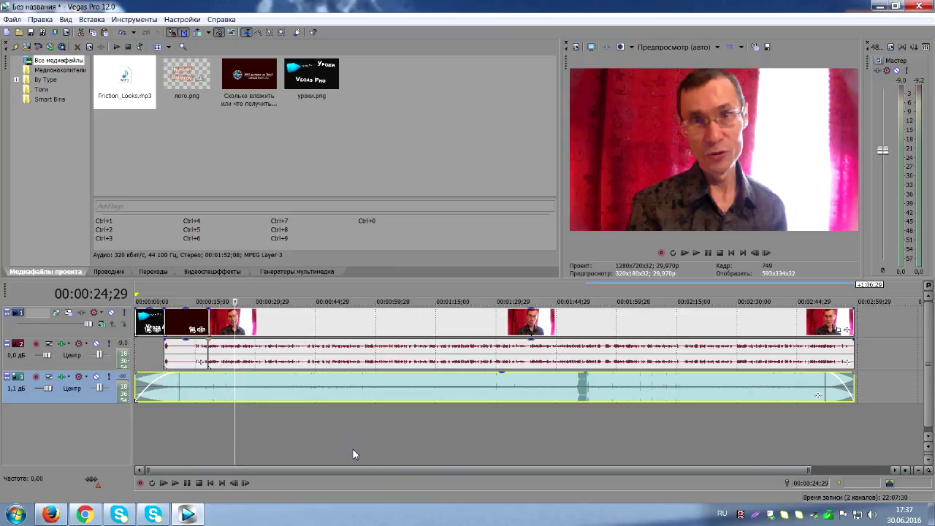
- Split the music fragment at 00:00:32;11 and at 00:00:55;08
left_click(265, 383)
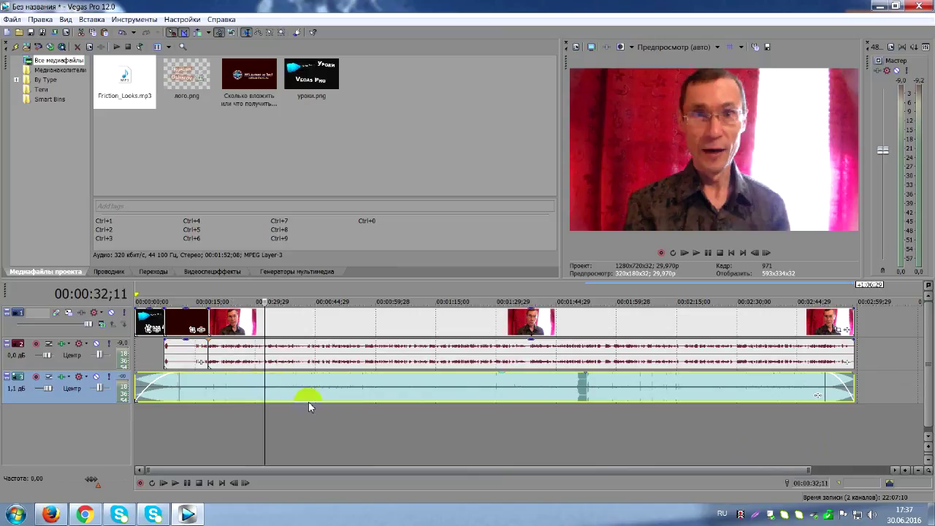
key("s")
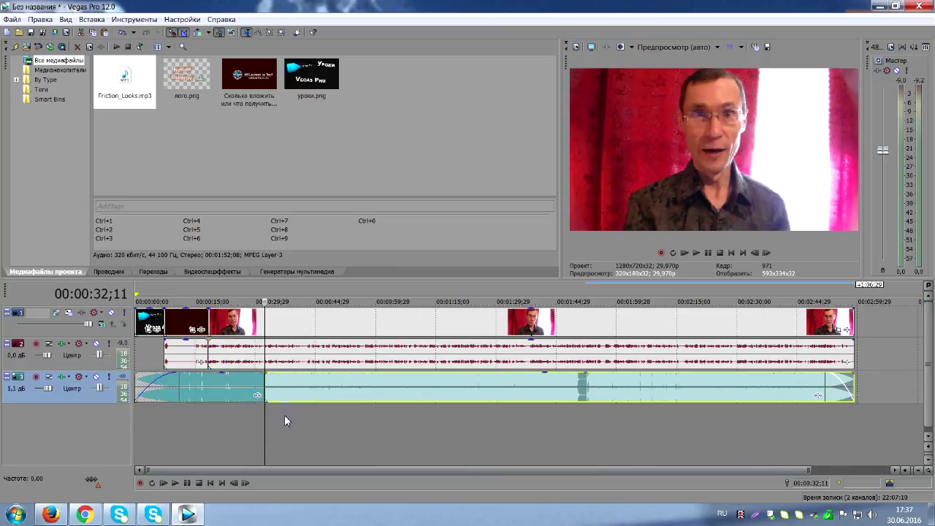
left_click(356, 412)
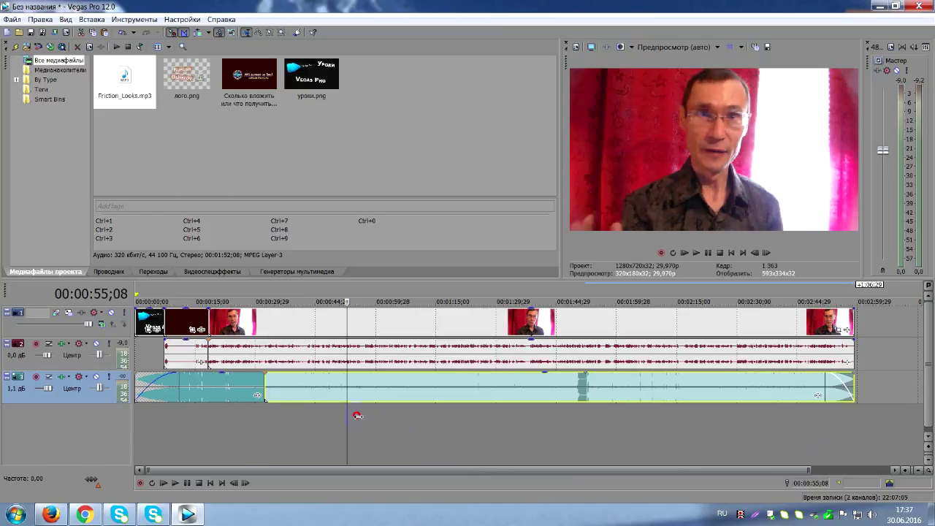
key("s")
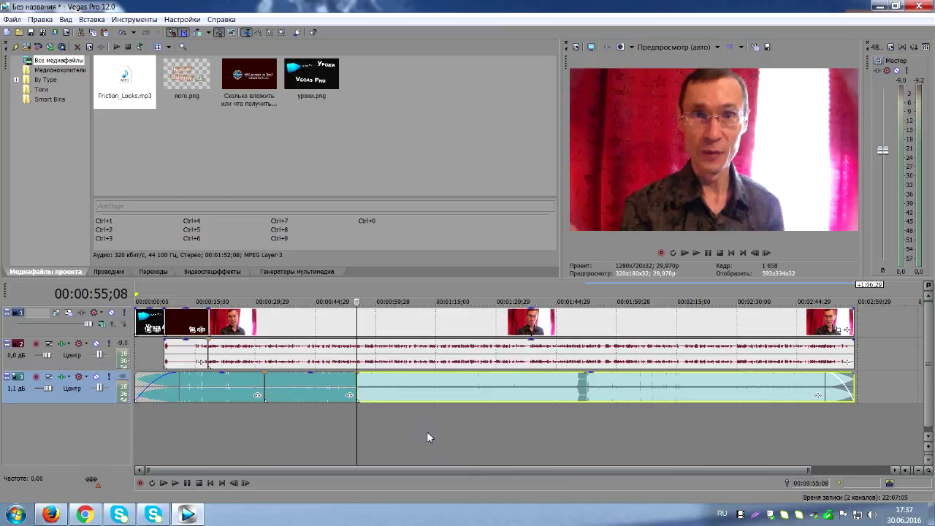
- Copy the middle music fragment to 00:03:03;20 past the music's end and give the copy a short fade-in and fade-out
right_click(297, 392)
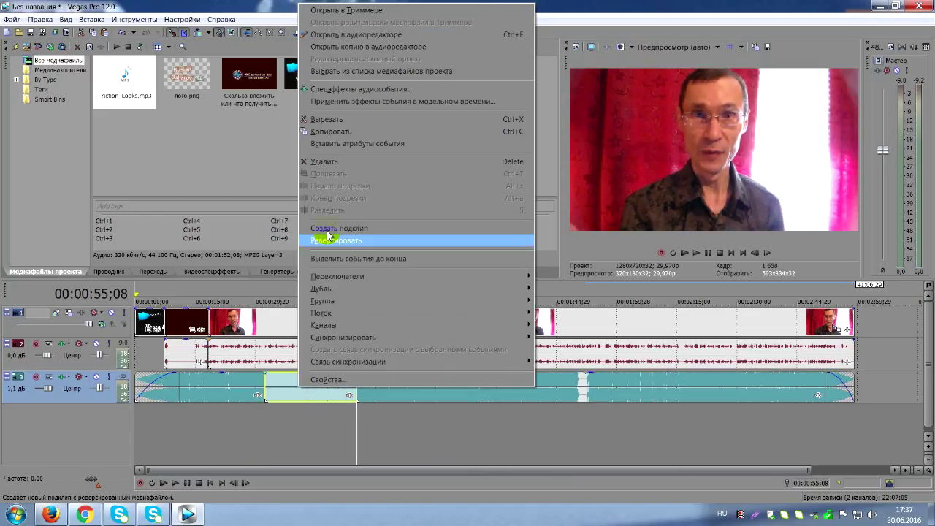
left_click(347, 131)
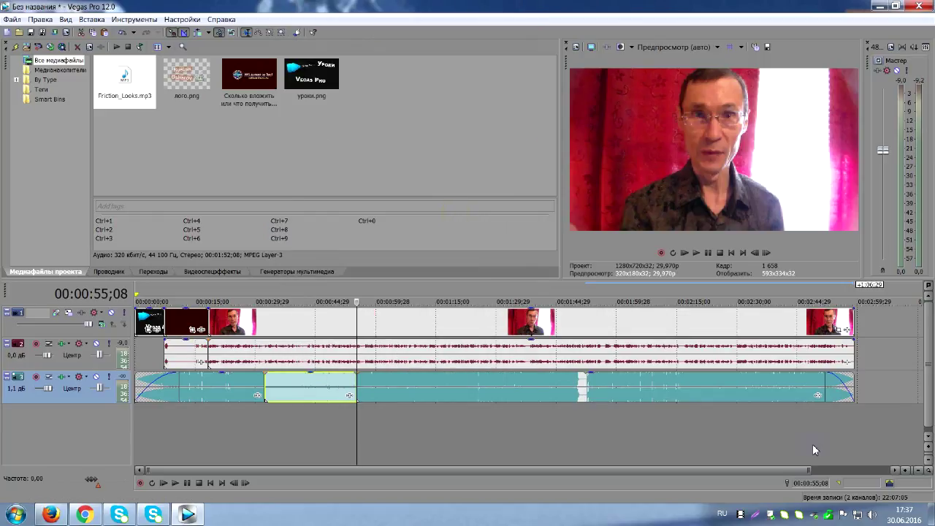
left_click(872, 395)
right_click(873, 394)
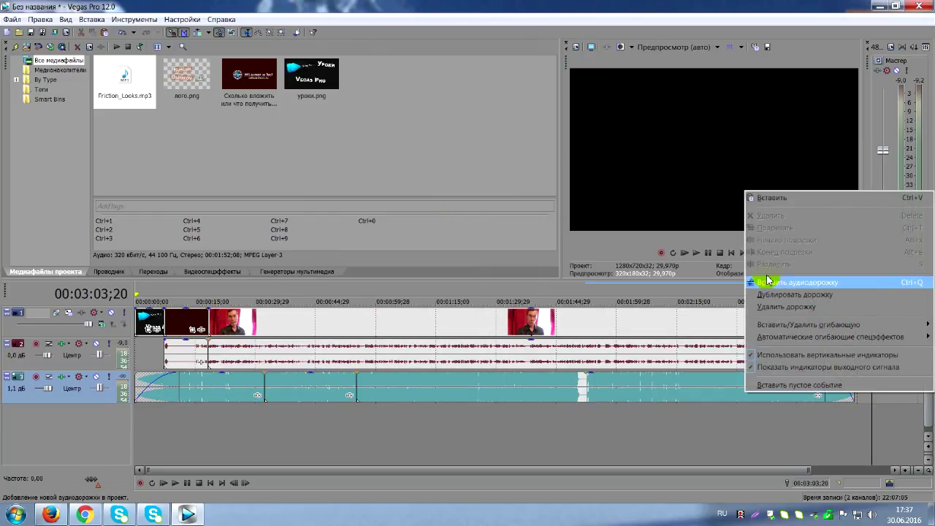
left_click(788, 198)
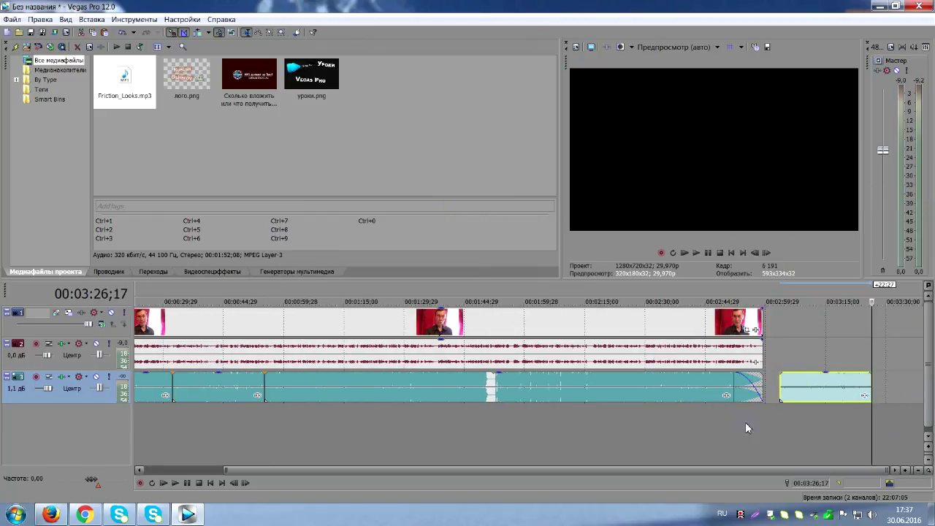
mouse_move(789, 377)
left_mouse_down()
mouse_move(779, 374)
mouse_move(795, 374)
left_mouse_up()
left_click_drag(869, 374, 821, 375)
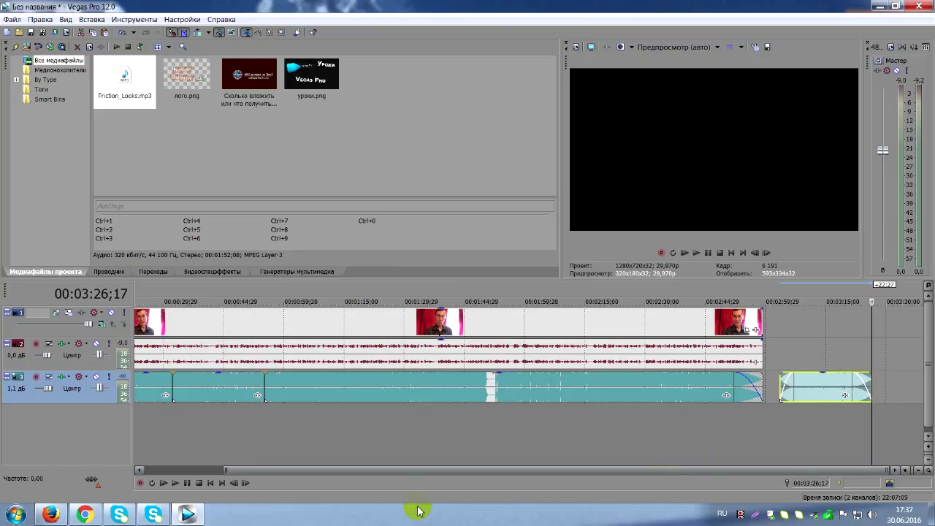
left_click_drag(294, 470, 215, 472)
left_click(327, 329)
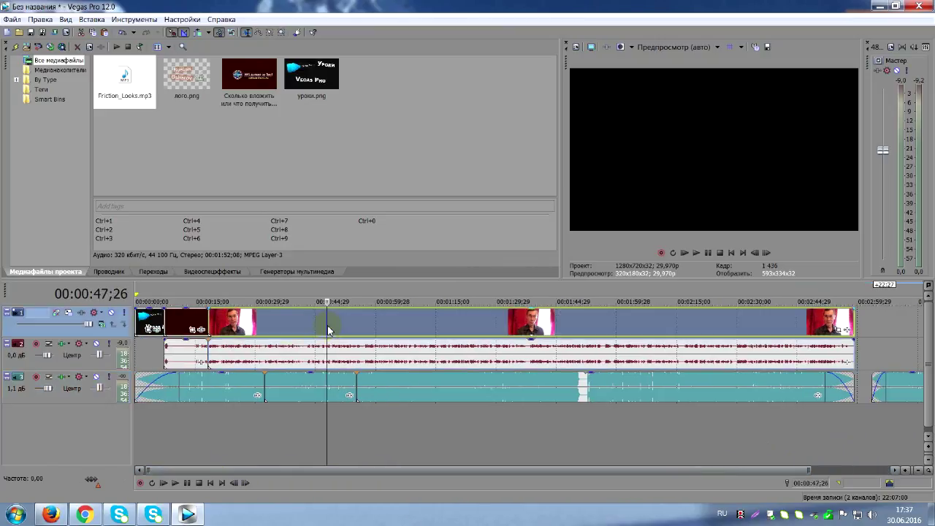
left_click(365, 331)
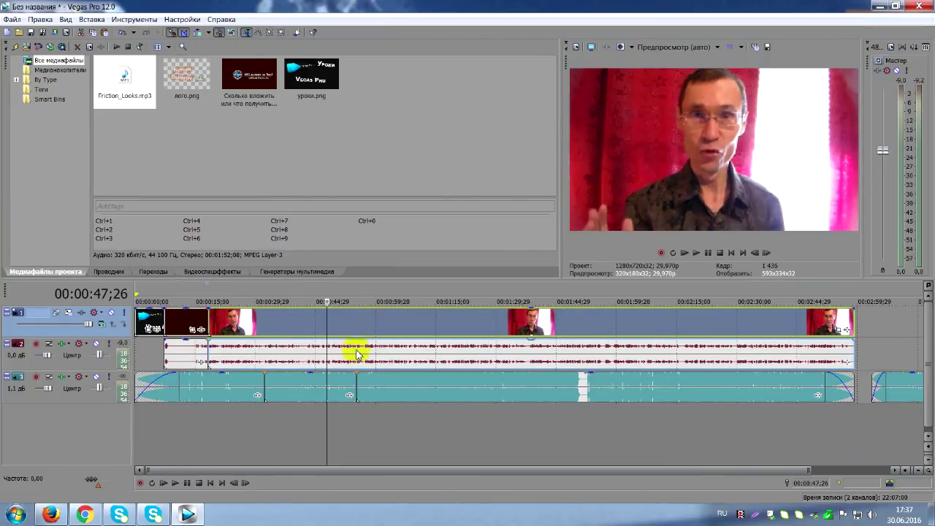
left_click(359, 358)
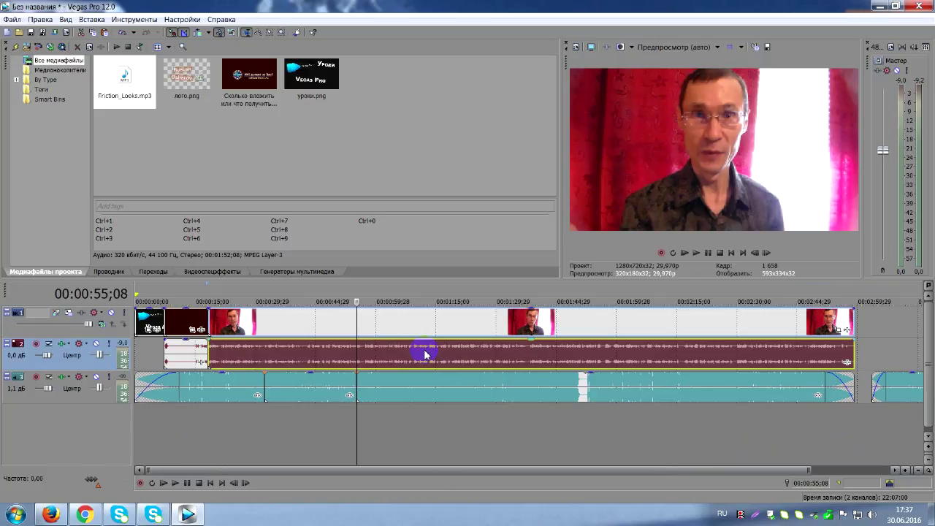
left_click(389, 329)
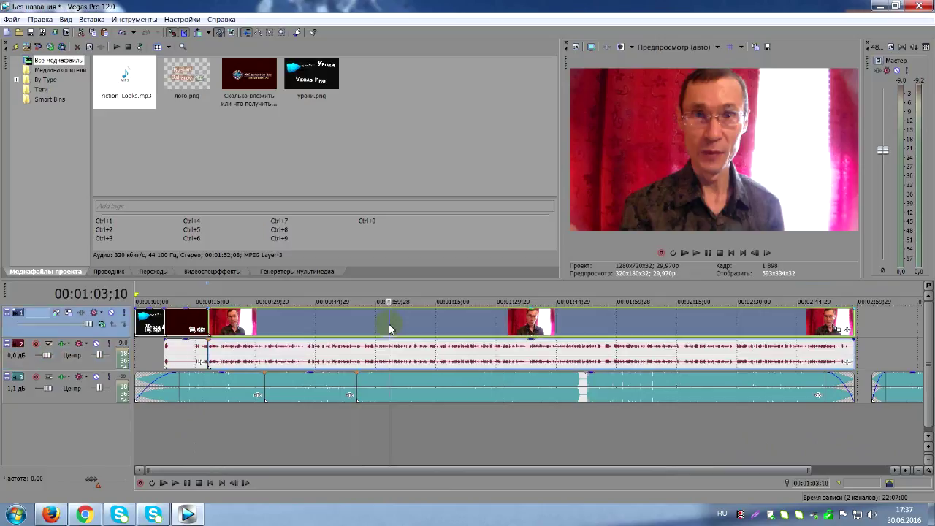
left_click(418, 438)
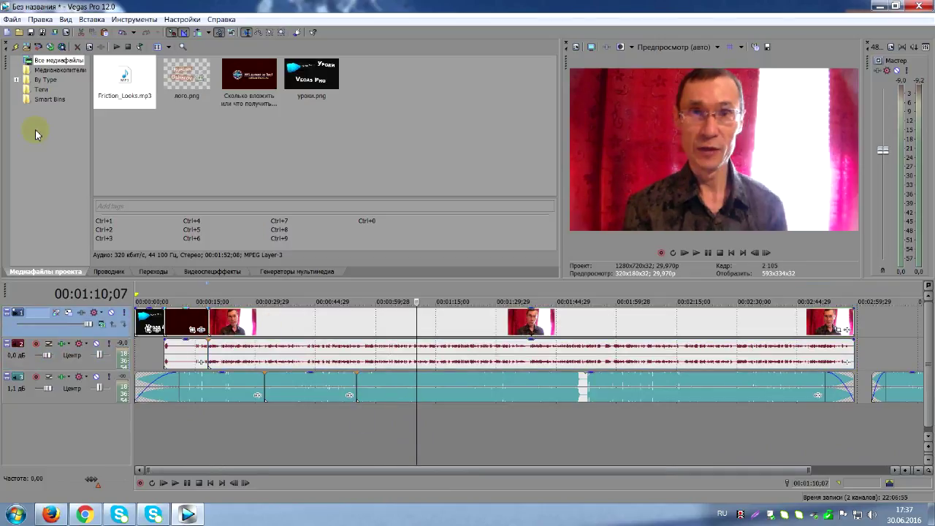
- Turn on ignoring of event grouping and try shifting the long video fragment about 2 seconds without its audio
left_click(290, 324)
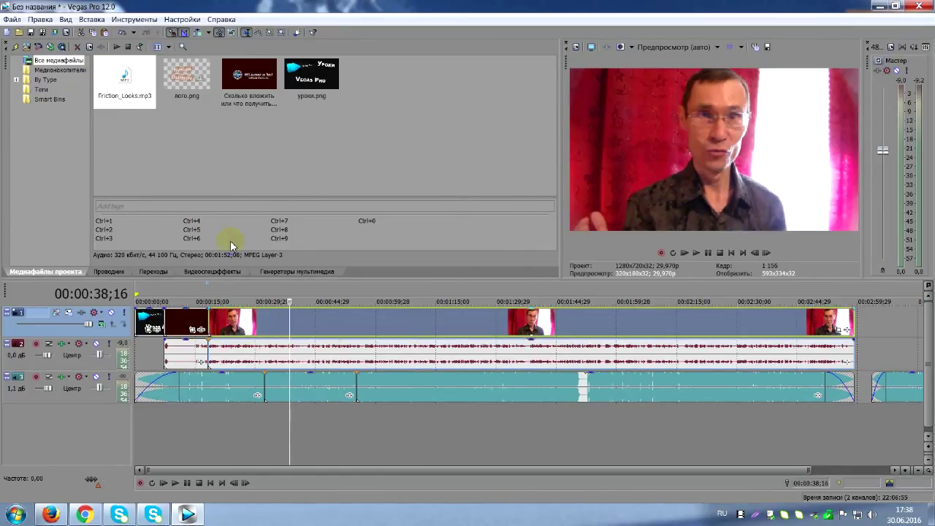
left_click(232, 32)
left_click(341, 319)
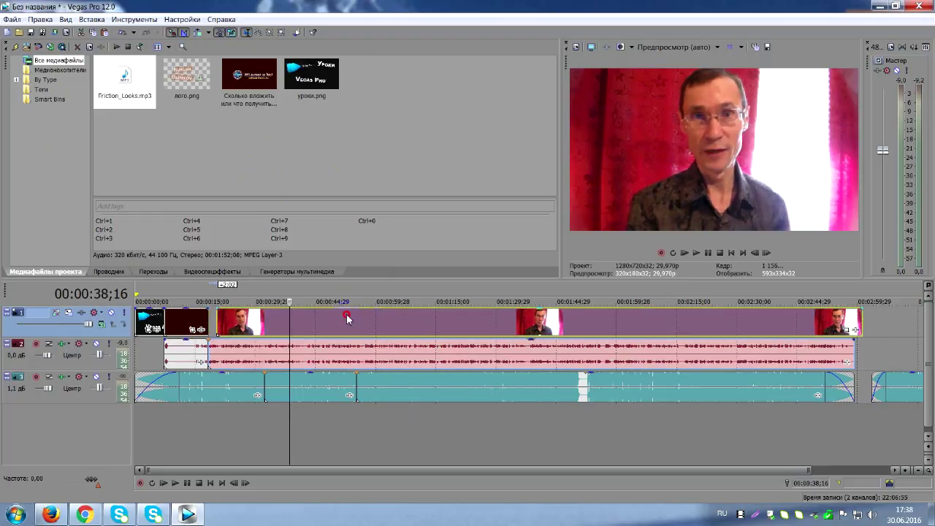
left_click(341, 319)
left_click_drag(341, 319, 342, 319)
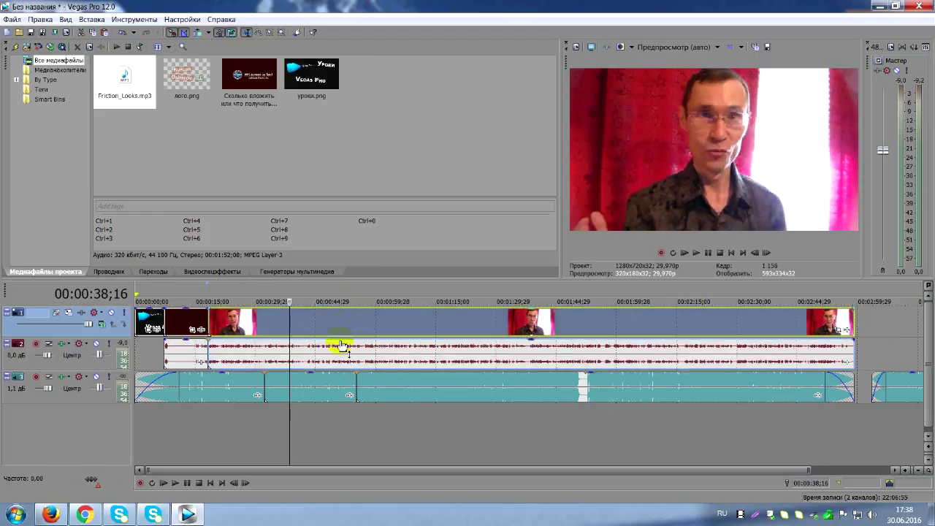
- Try shifting the long video fragment's audio about 2 seconds on its own and deleting both audio fragments from the video's audio track
left_click(360, 355)
mouse_move(360, 355)
left_mouse_down()
mouse_move(344, 351)
mouse_move(350, 358)
left_mouse_up()
right_click(351, 358)
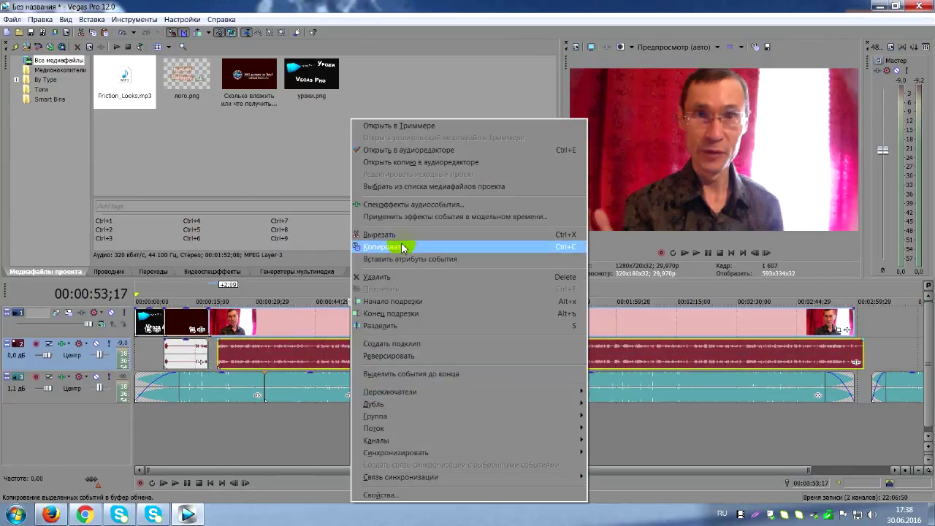
left_click(377, 277)
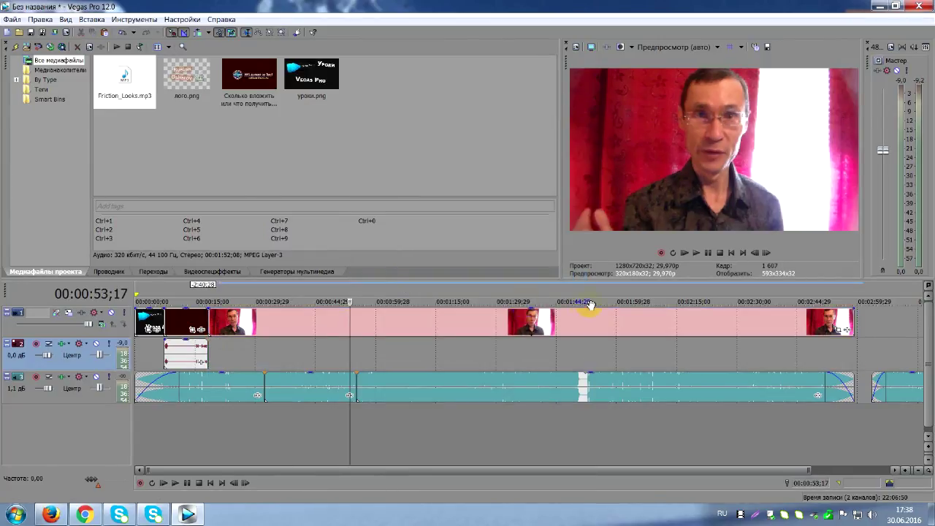
left_click(189, 354)
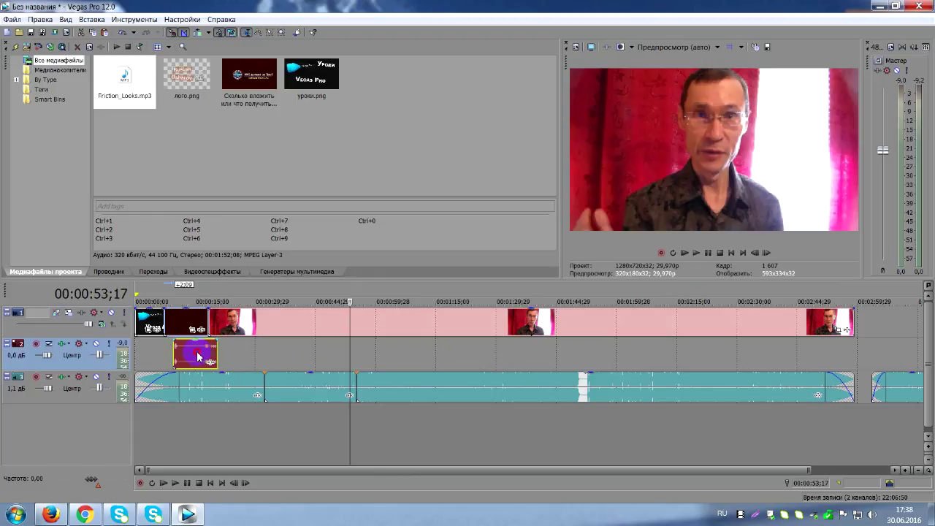
right_click(188, 355)
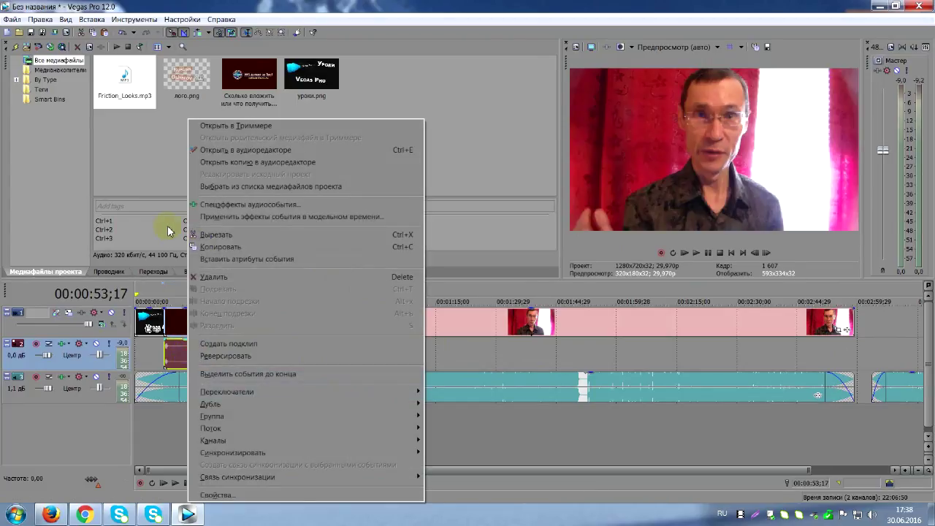
left_click(211, 278)
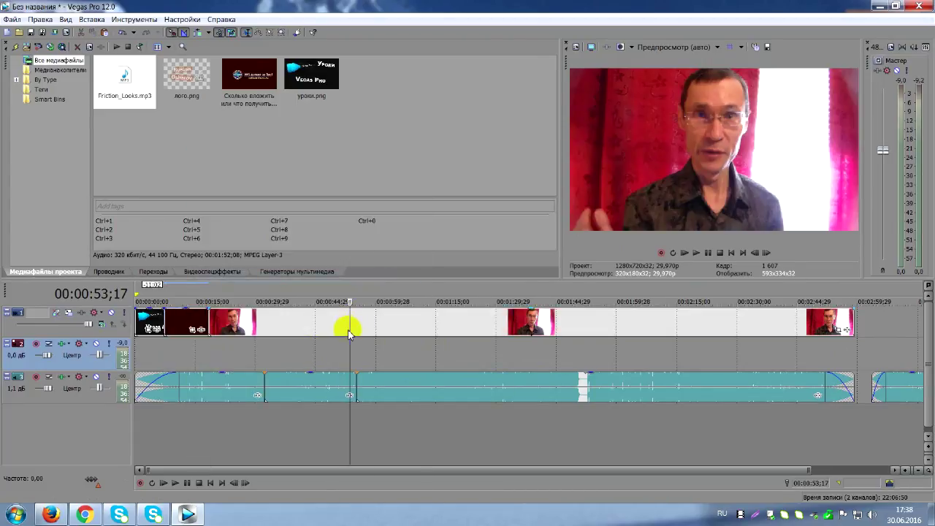
- Undo both audio deletions and the shift of the long audio fragment
key("ctrl+z")
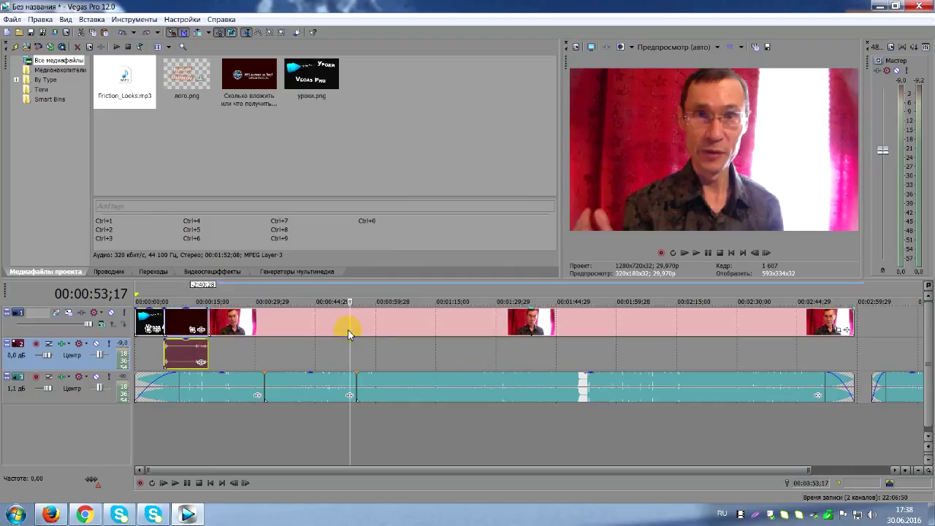
key("ctrl+z")
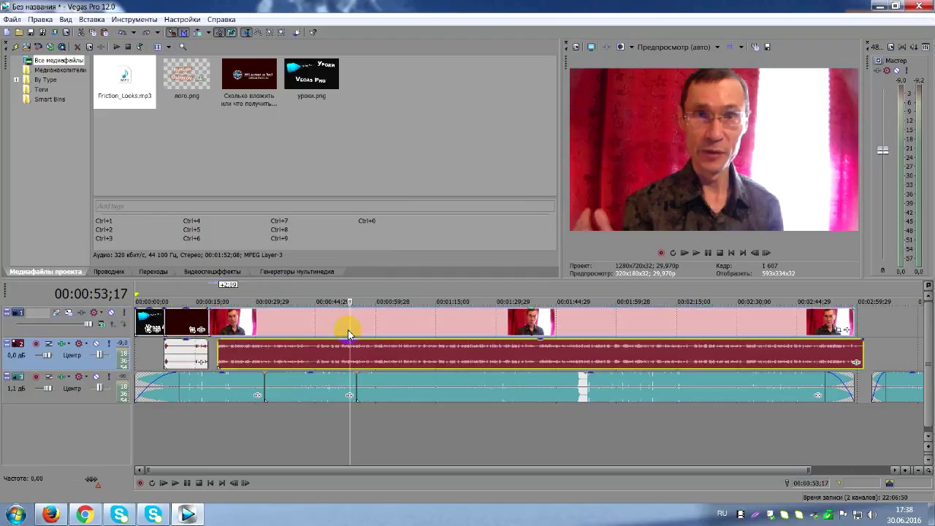
key("ctrl+z")
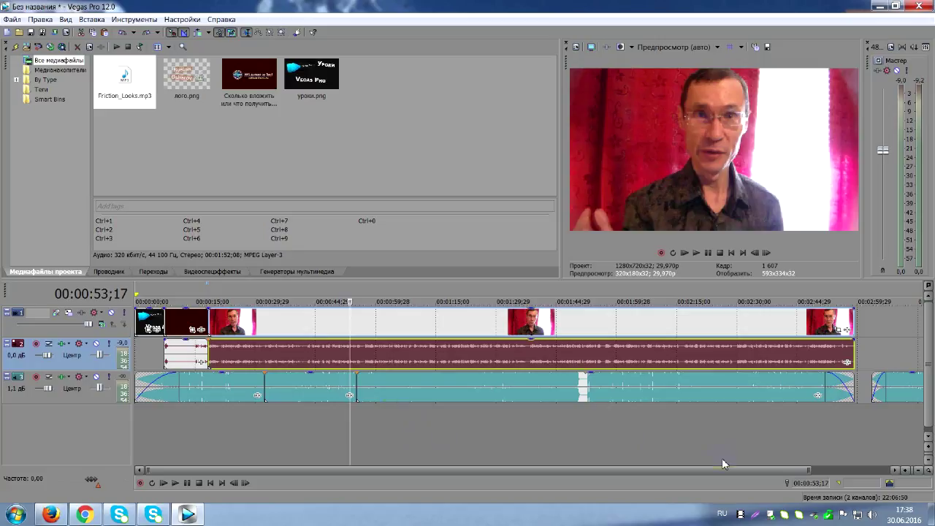
- Insert a new video track above the existing ones and add a text media event to it at 00:00:53;17
left_click(567, 321)
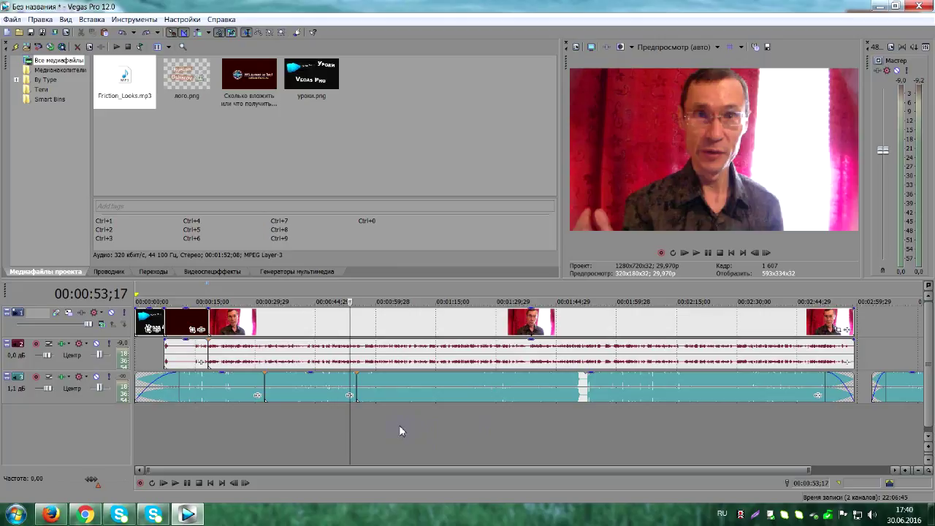
right_click(296, 434)
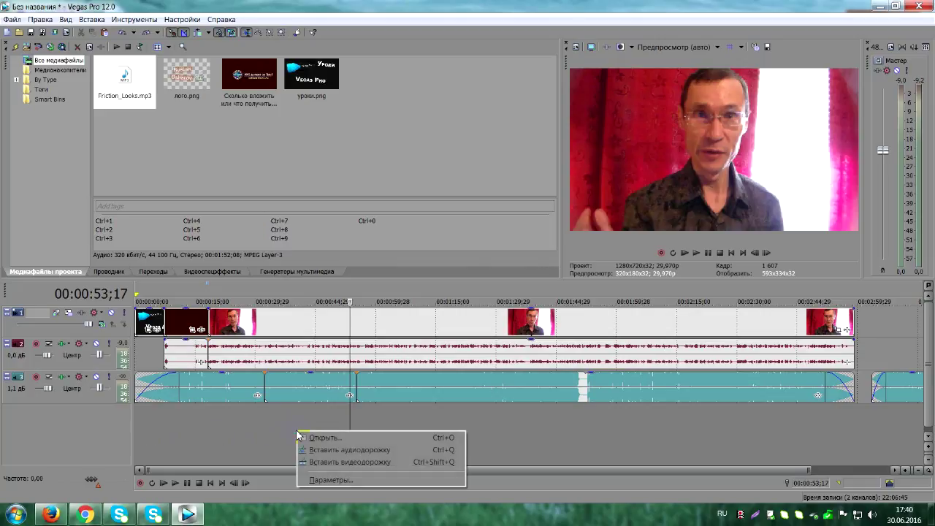
left_click(336, 454)
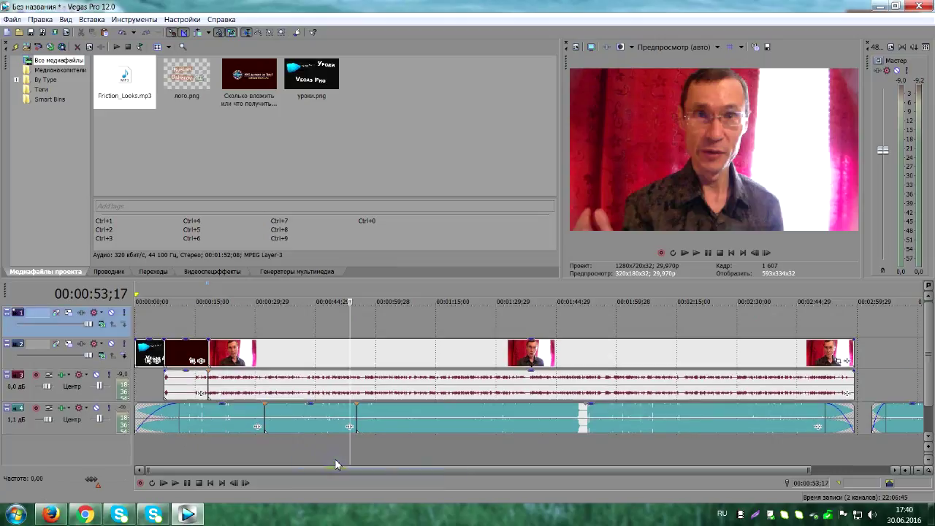
right_click(222, 317)
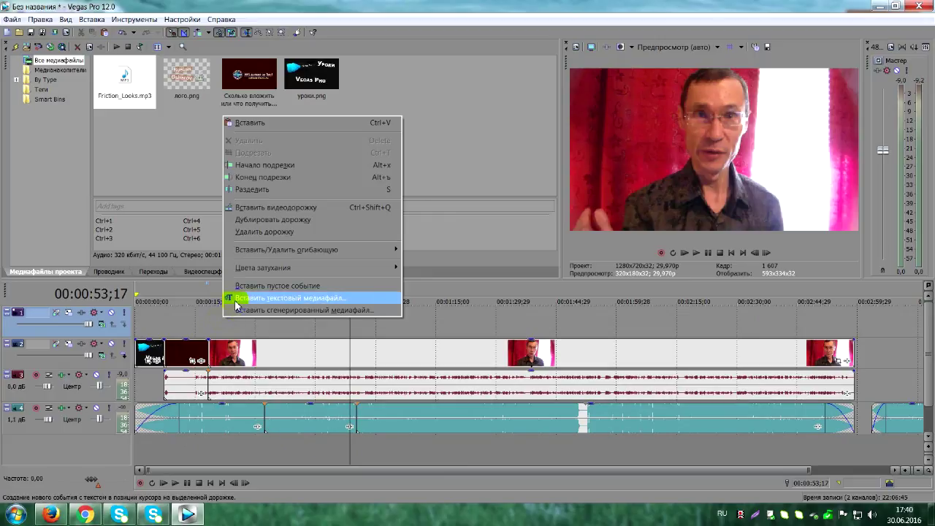
left_click(235, 301)
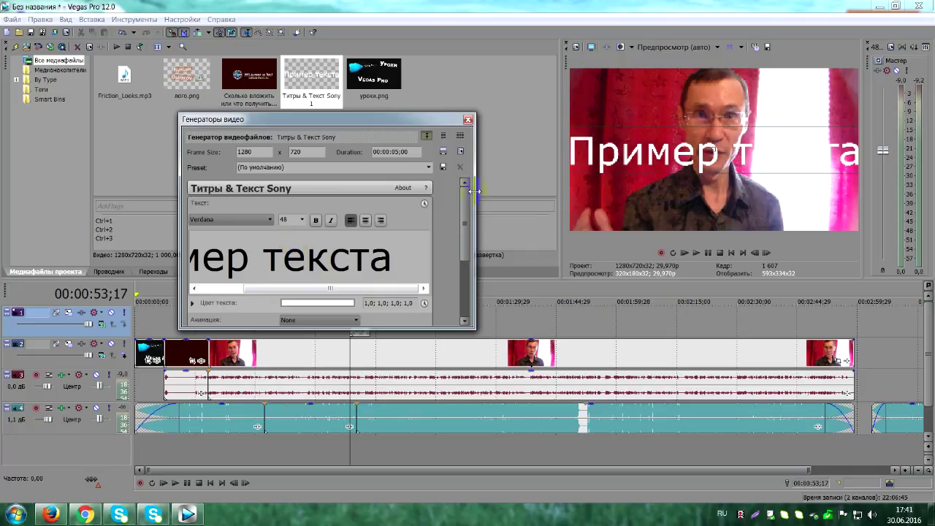
- Enlarge the text generator window and format the sample text «Пример текста» as size 24, bold, italic and centred
left_click_drag(474, 190, 656, 188)
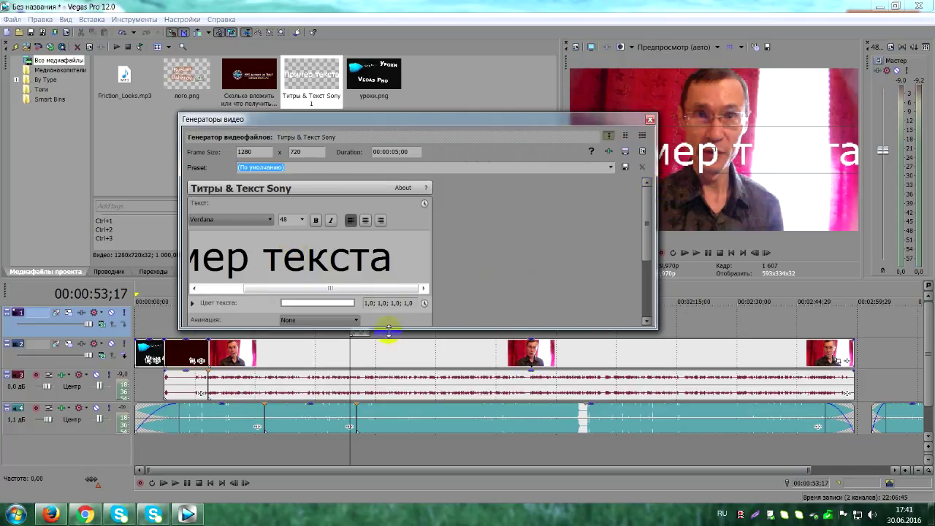
left_click_drag(389, 331, 387, 407)
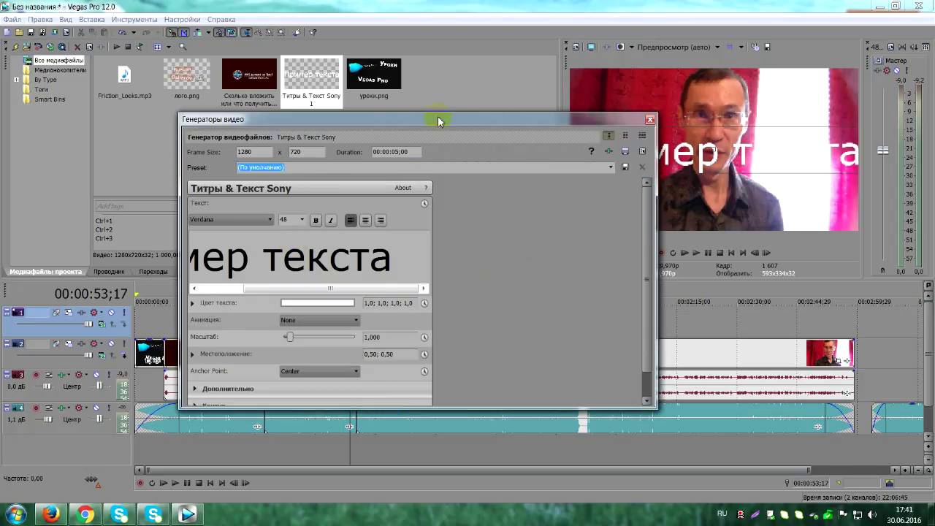
left_click_drag(439, 121, 335, 132)
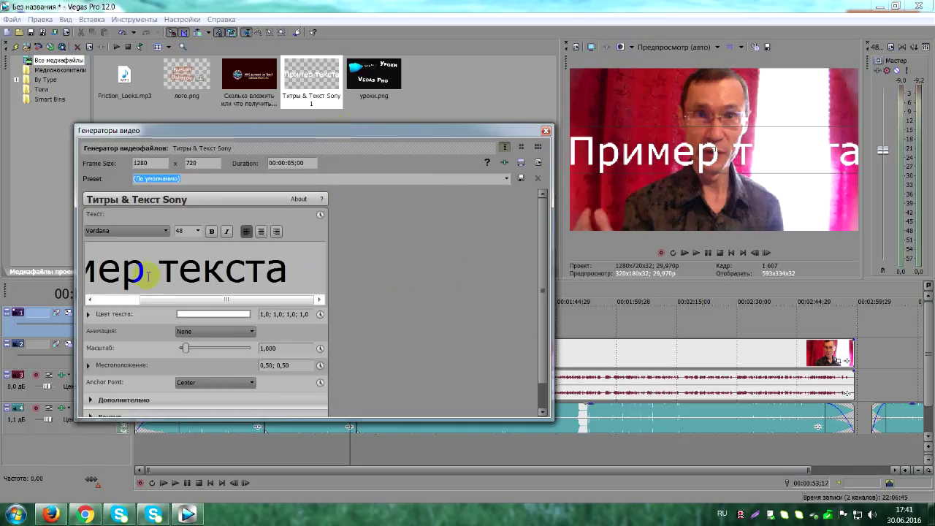
left_click_drag(283, 274, 79, 276)
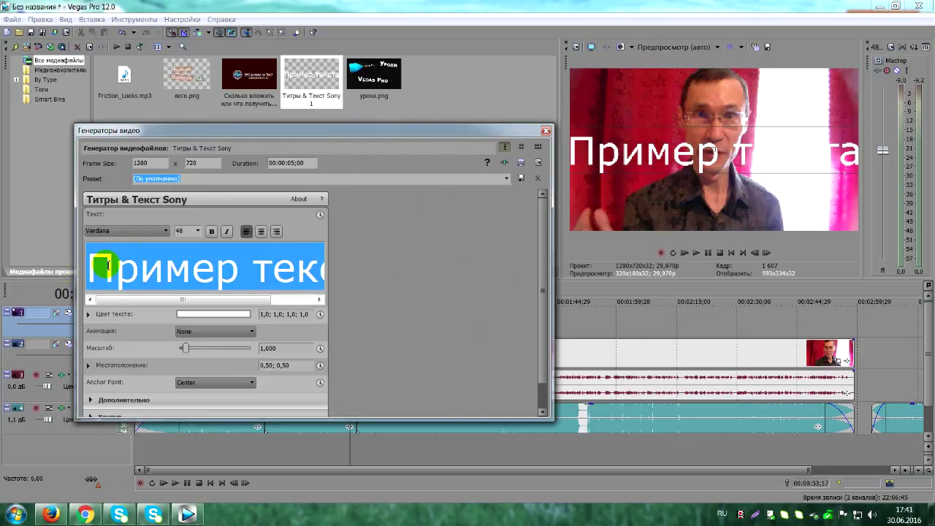
left_click(197, 232)
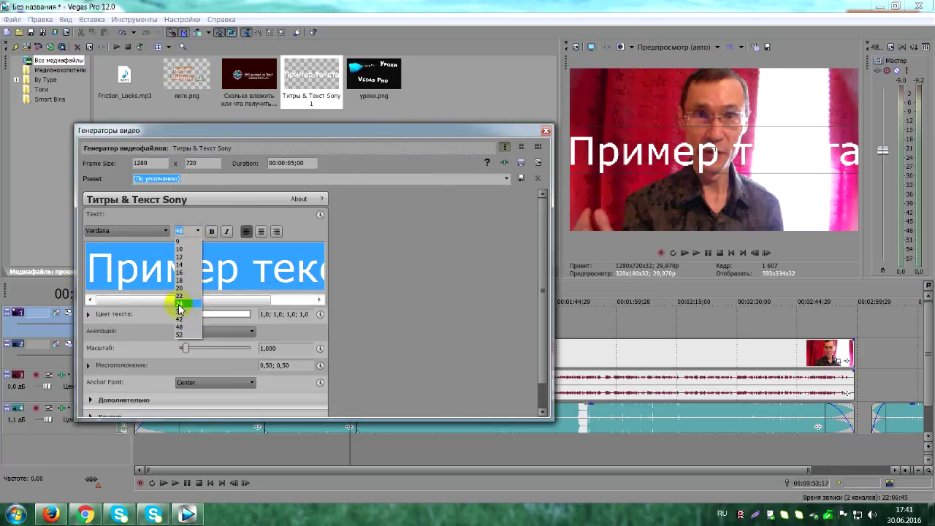
left_click(179, 304)
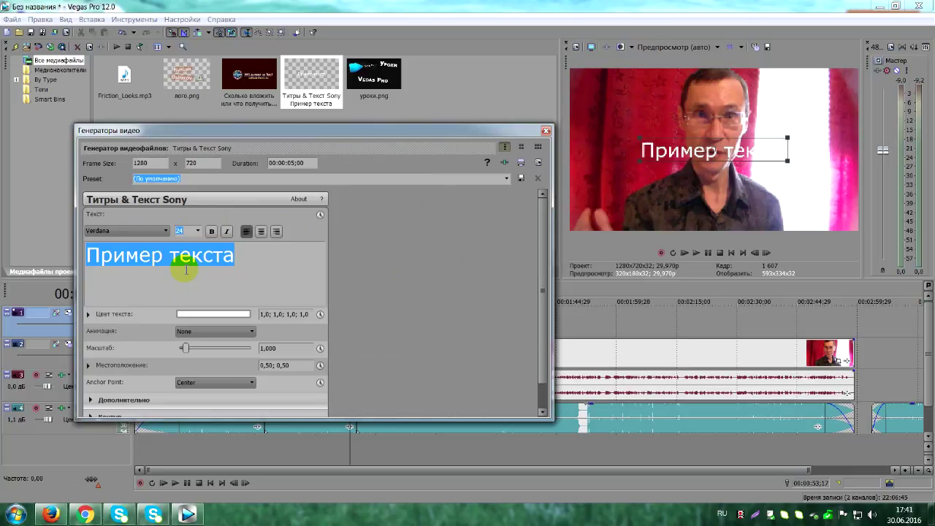
left_click(210, 232)
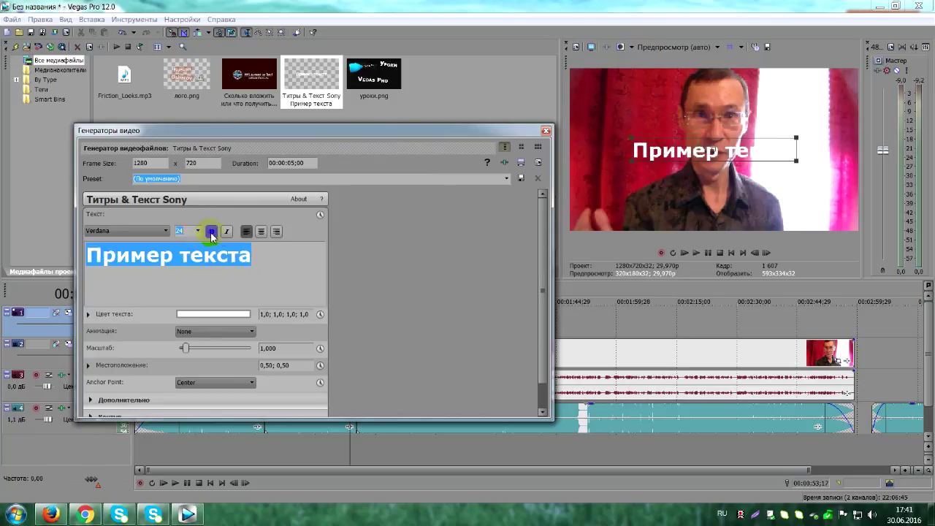
left_click(228, 233)
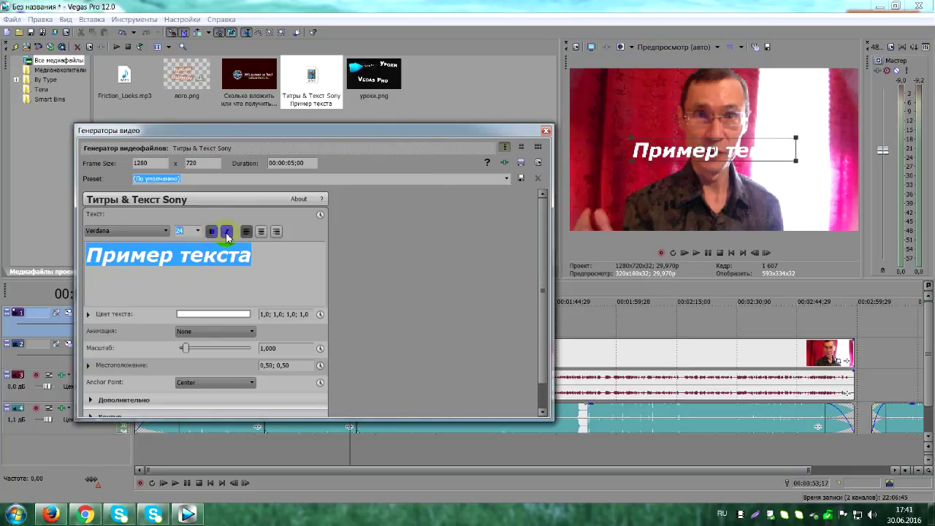
left_click(260, 232)
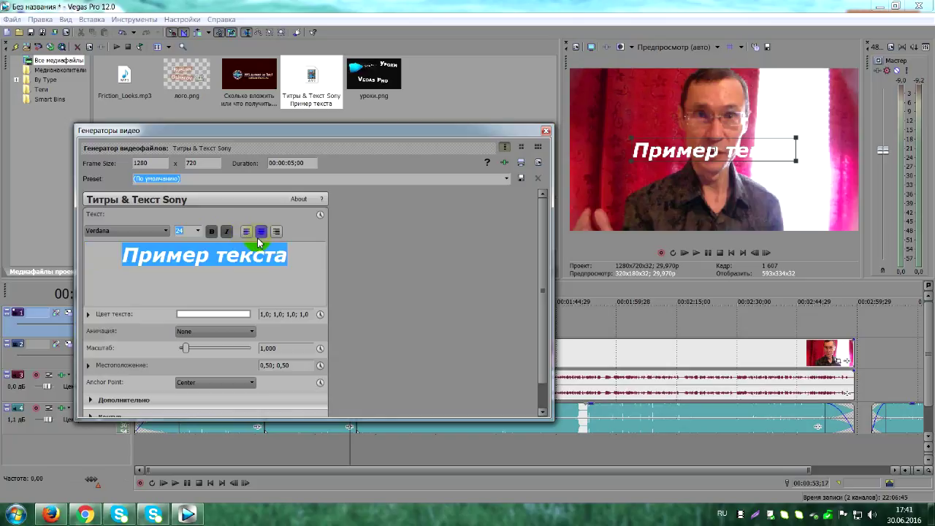
- Color the text magenta (1,0; 0,21; 0,89) and place it low in the frame at 0,52; 0,14
left_click(208, 320)
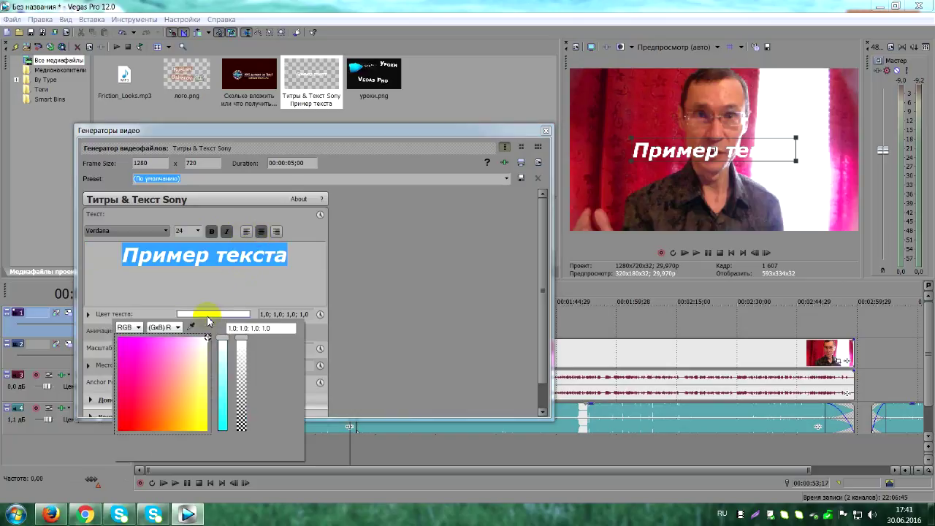
left_click_drag(167, 353, 137, 349)
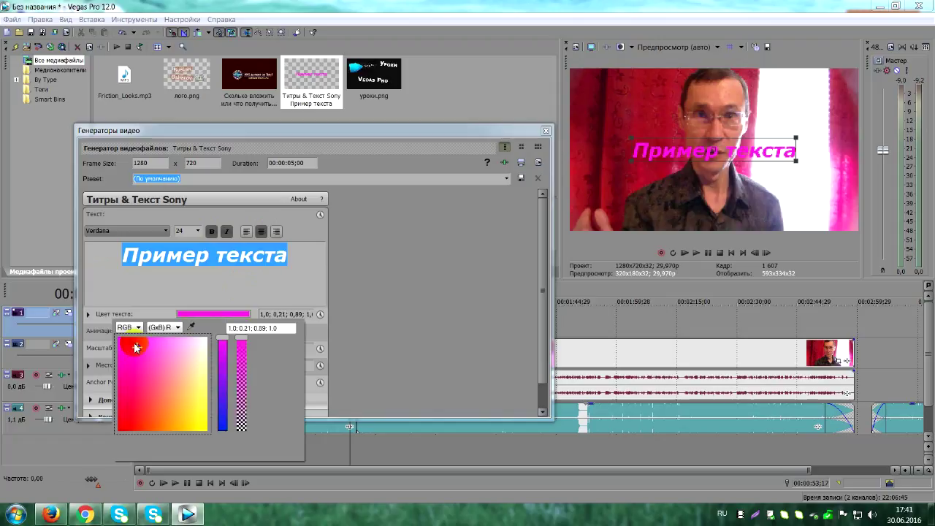
left_click(297, 287)
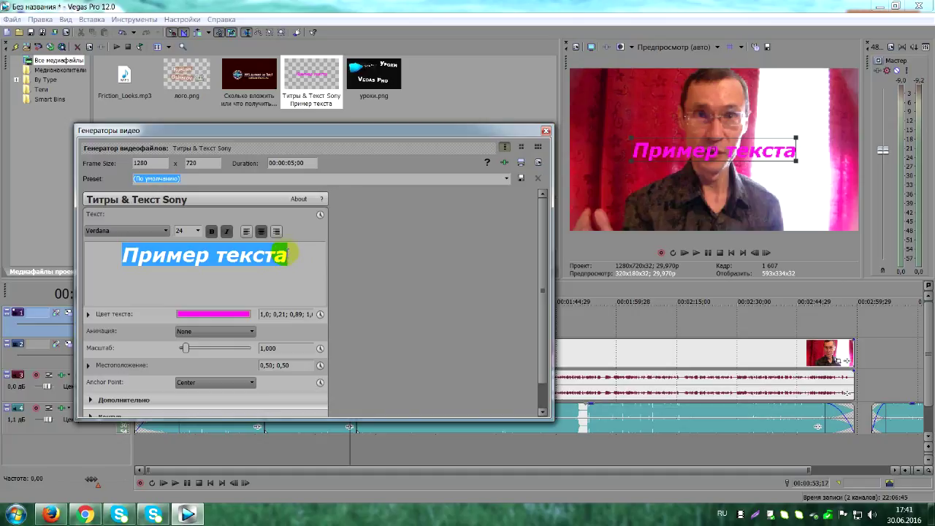
left_click_drag(703, 151, 734, 216)
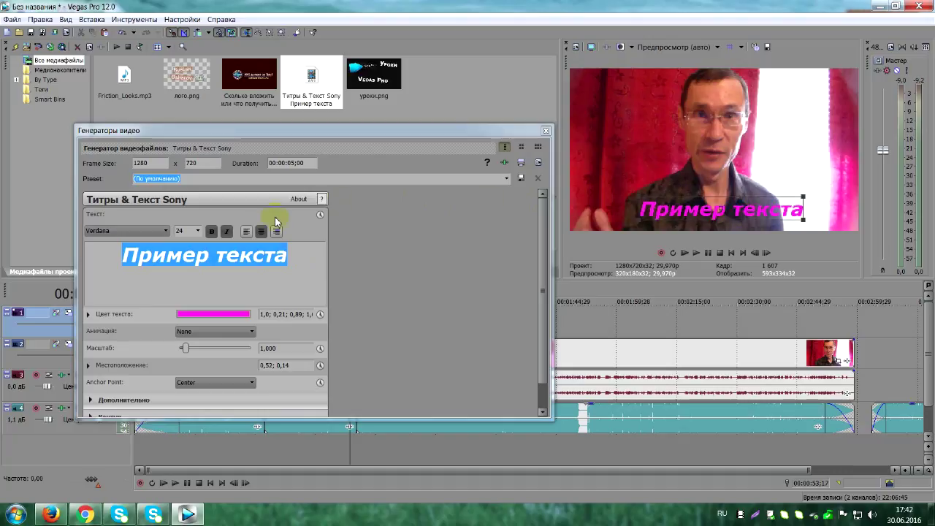
left_click(545, 131)
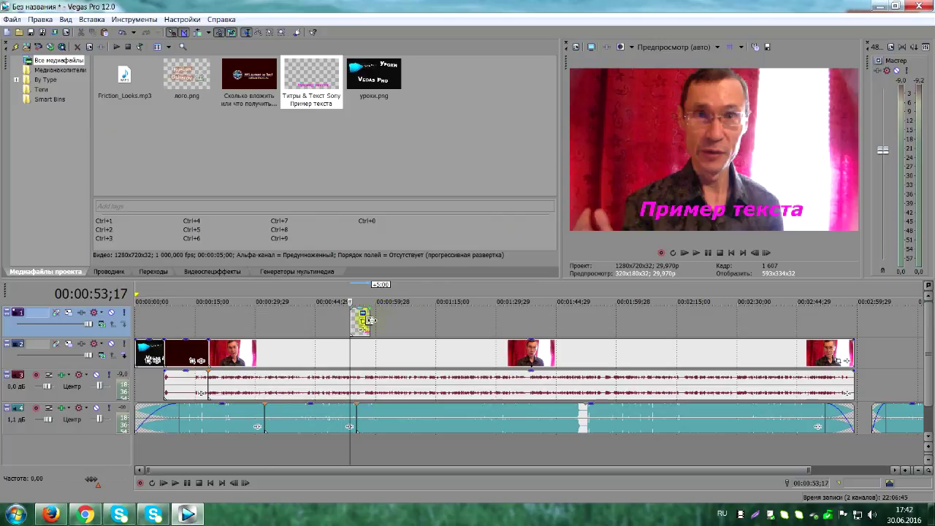
- Move the text fragment to about 00:01:05, lengthened to about 11 seconds 19 frames, with a short fade-in and fade-out
left_click_drag(369, 320, 405, 317)
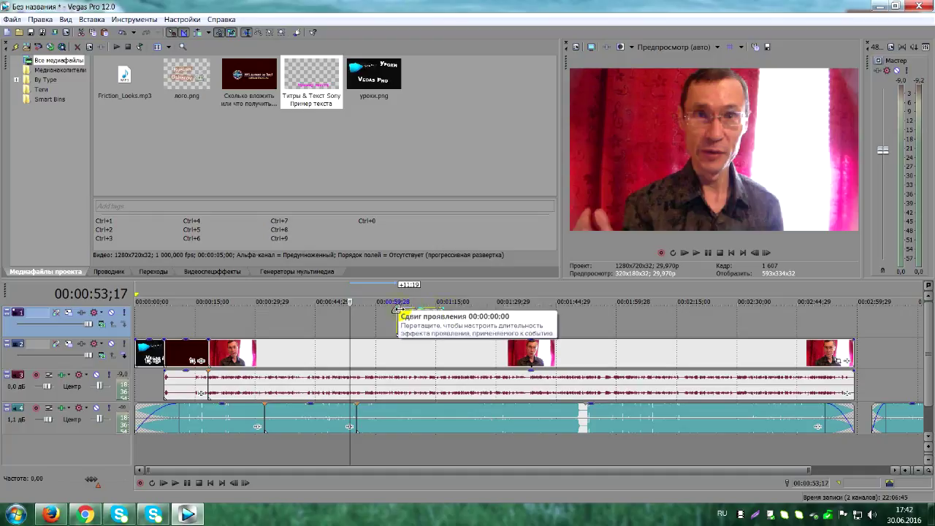
left_click_drag(399, 309, 435, 309)
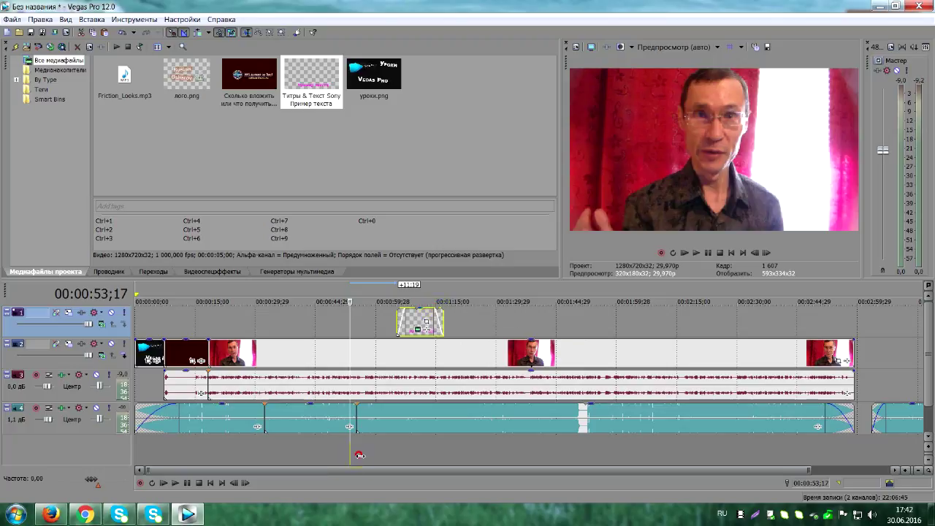
- Preview the text's appearance and disappearance over the video, playing from 00:01:05;08 to just past the text fragment
left_click_drag(358, 453, 396, 453)
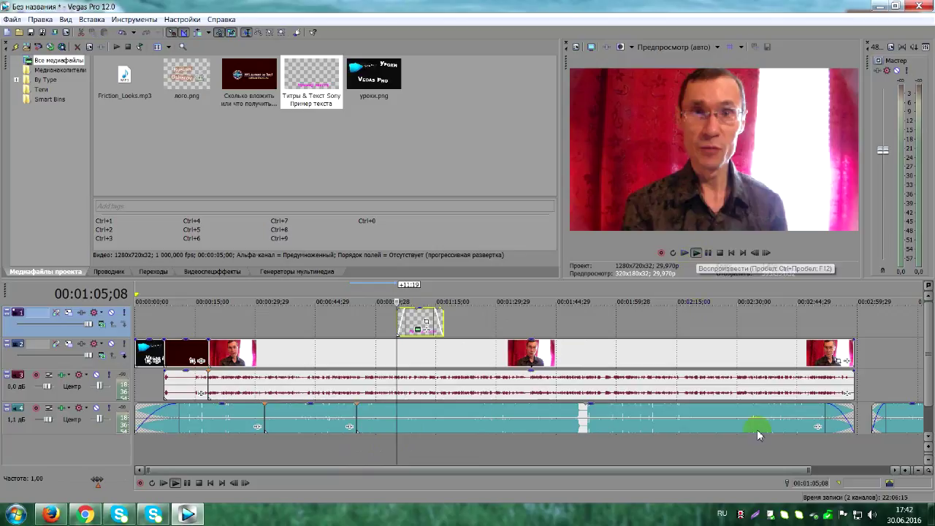
left_click(696, 253)
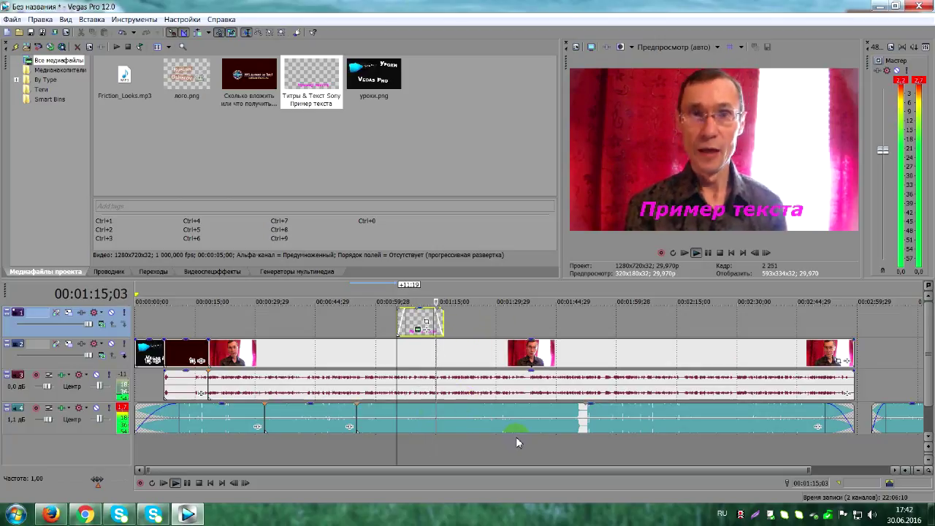
left_click(708, 253)
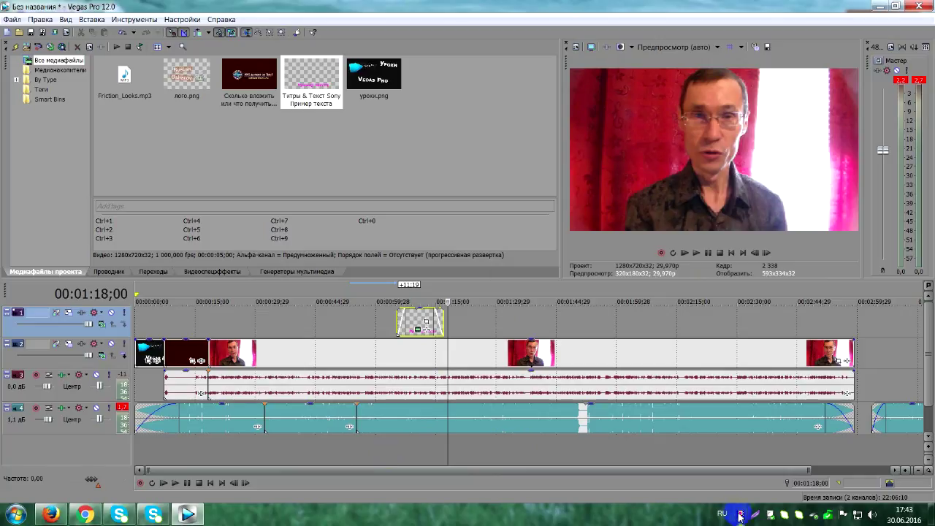
- Place the cursor at 00:00:51;04 and insert another empty video track above the text track
left_click(341, 456)
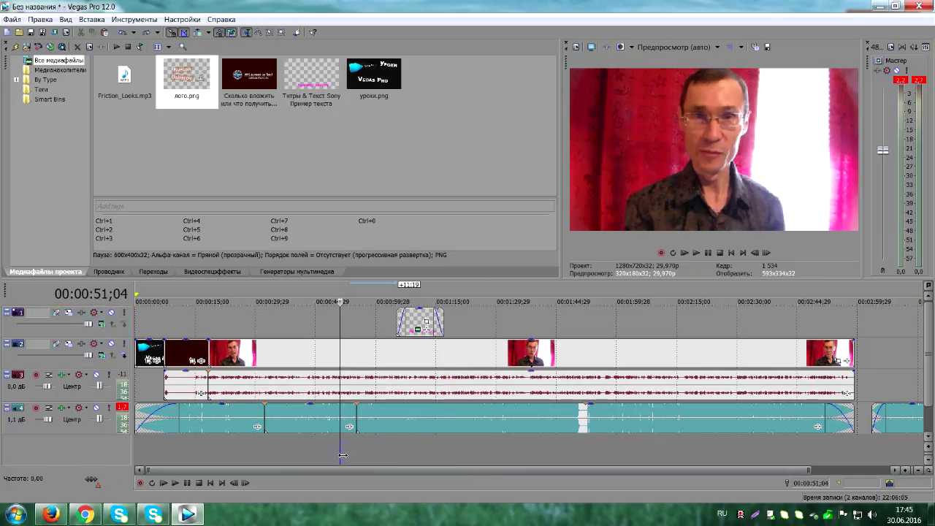
right_click(298, 453)
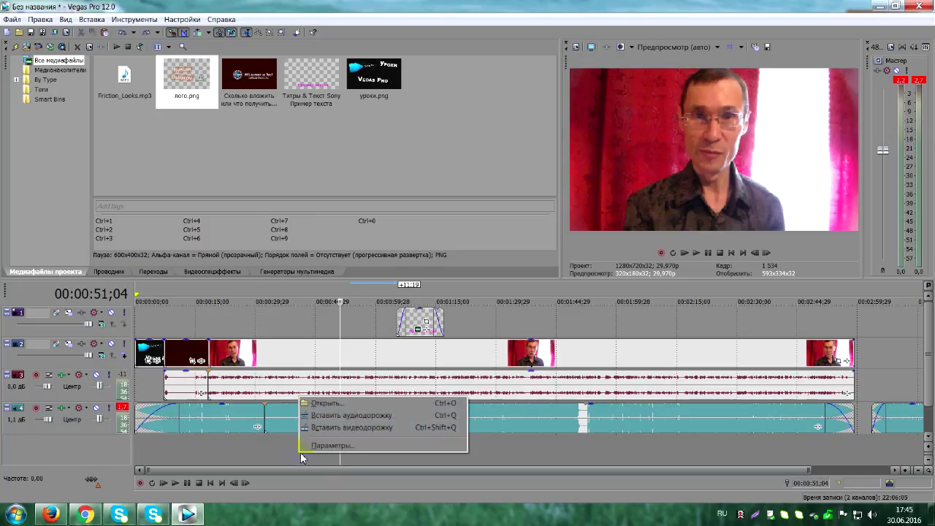
left_click(332, 428)
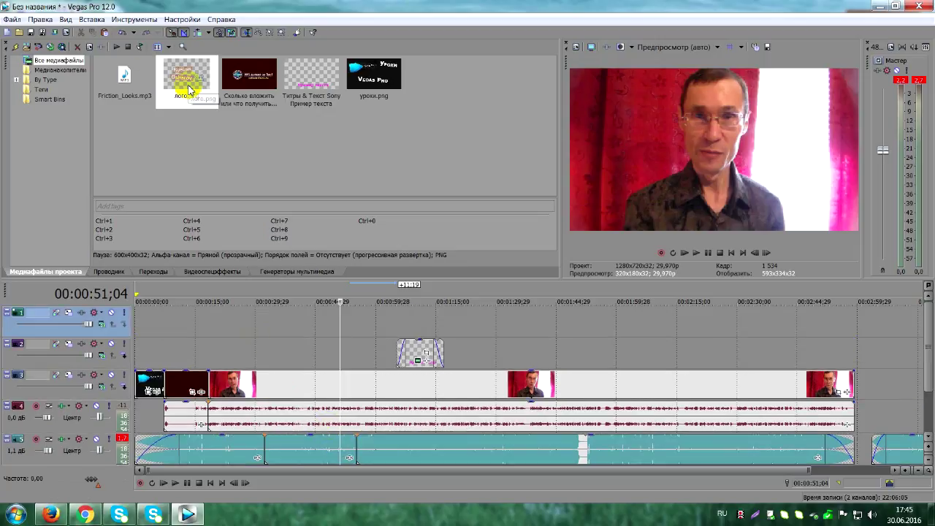
- Place лого.png on the empty top video track above the second image's start and lengthen its fragment by 10 seconds 16 frames
left_click_drag(182, 86, 174, 112)
left_click_drag(169, 330, 171, 332)
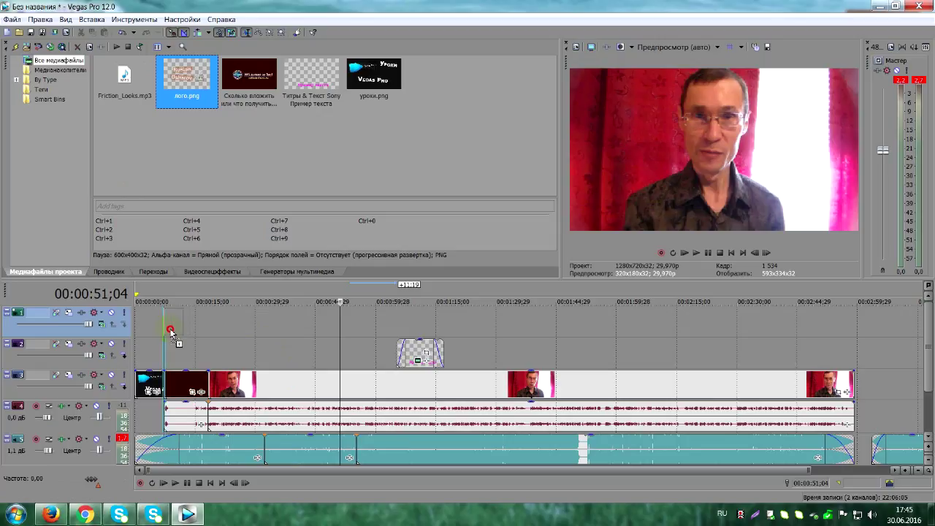
left_click_drag(170, 333, 171, 332)
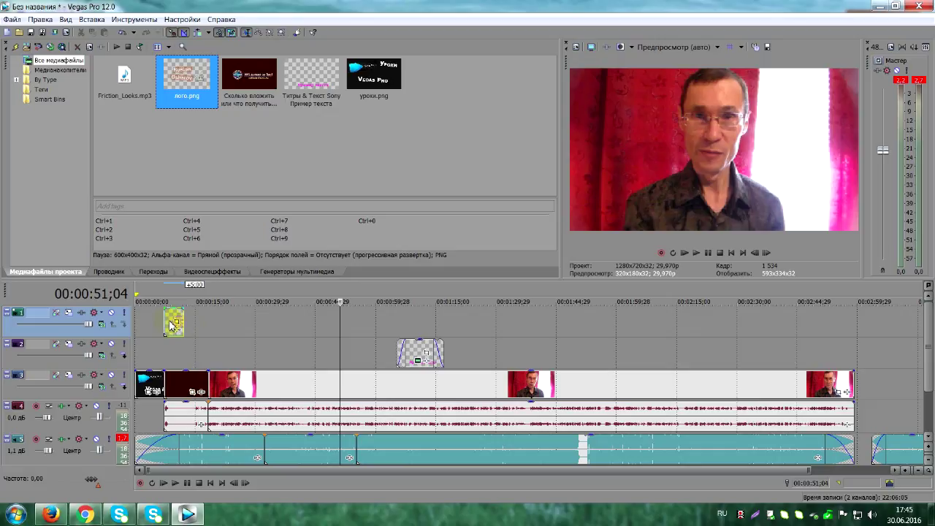
left_click_drag(184, 325, 226, 325)
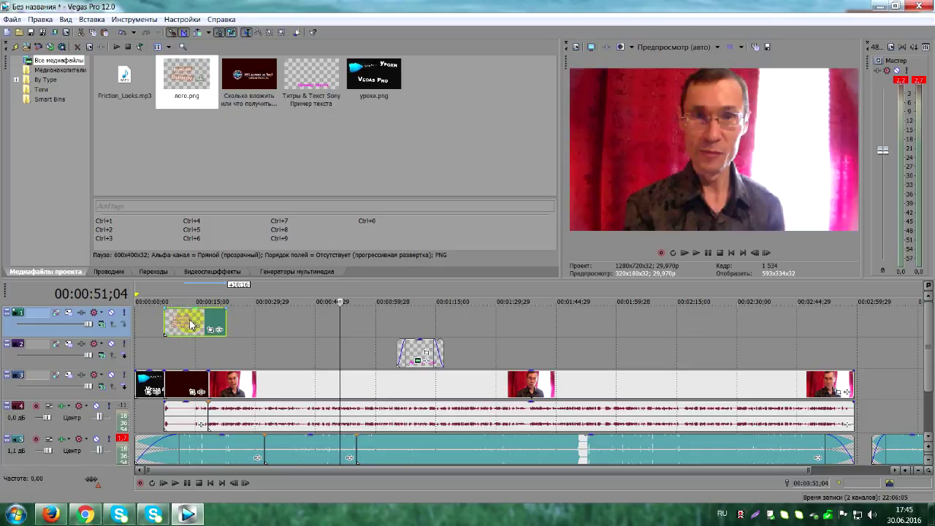
- Move the logo fragment to the start of the speaker's video and place the cursor over it at 00:00:21;13
left_click(193, 296)
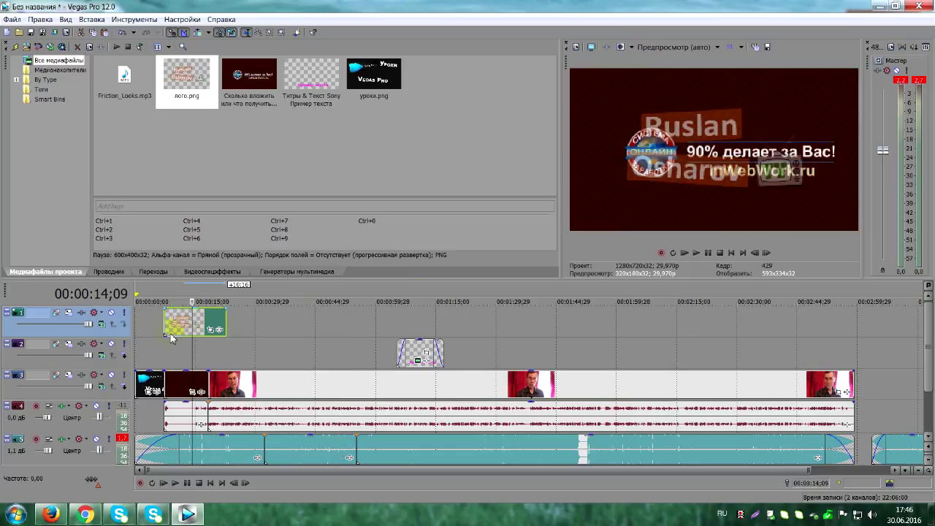
left_click_drag(174, 332, 215, 336)
left_click(218, 359)
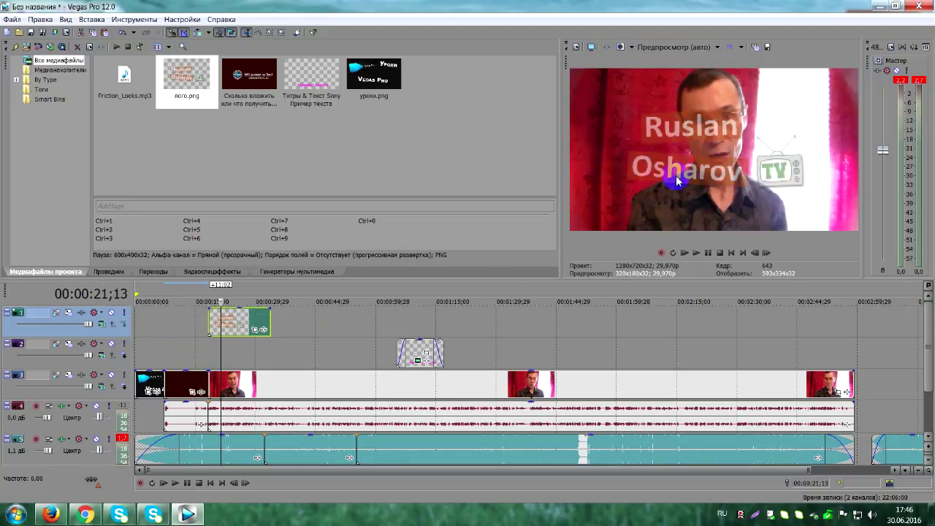
- Open the logo fragment's Pan/Crop settings and apply the 16:9 widescreen aspect ratio preset
left_click(256, 331)
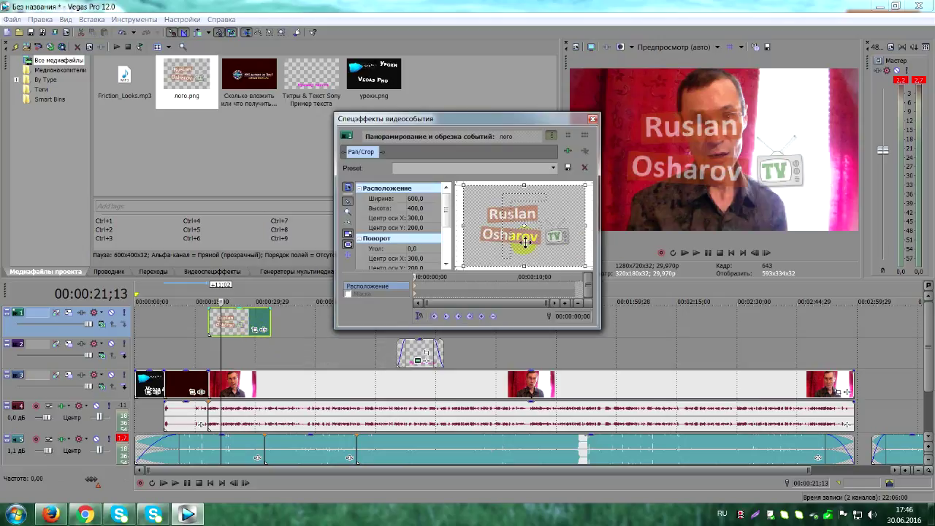
left_click_drag(525, 242, 500, 248)
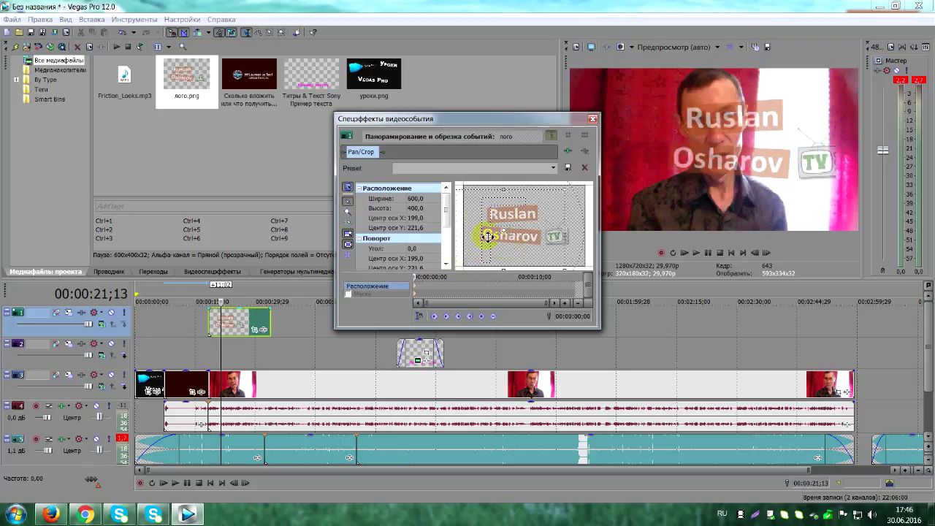
left_click(554, 168)
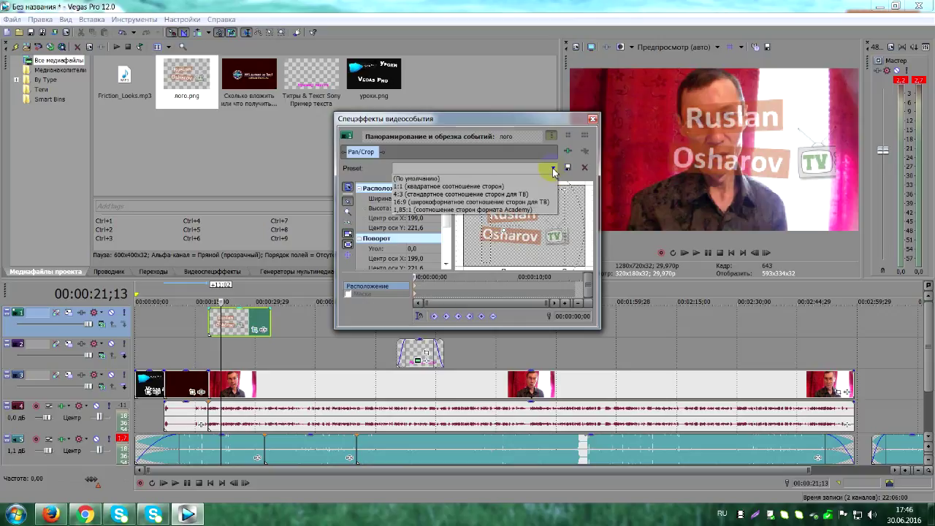
left_click(455, 201)
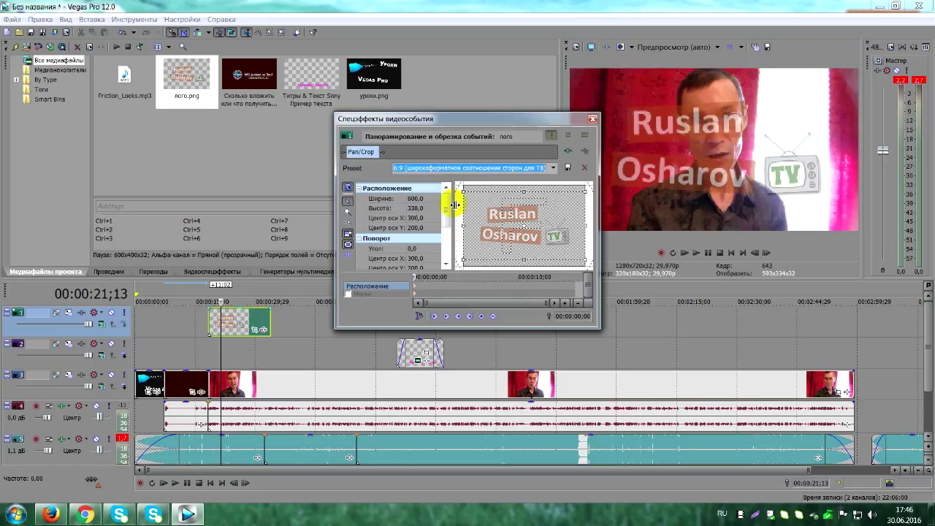
- Shrink the logo into the picture's upper-left corner with a 1 725,2 by 971,9 crop frame centred at 889,1; 553,4
mouse_move(527, 244)
left_mouse_down()
mouse_move(482, 252)
mouse_move(494, 240)
mouse_move(485, 236)
mouse_move(516, 239)
left_mouse_up()
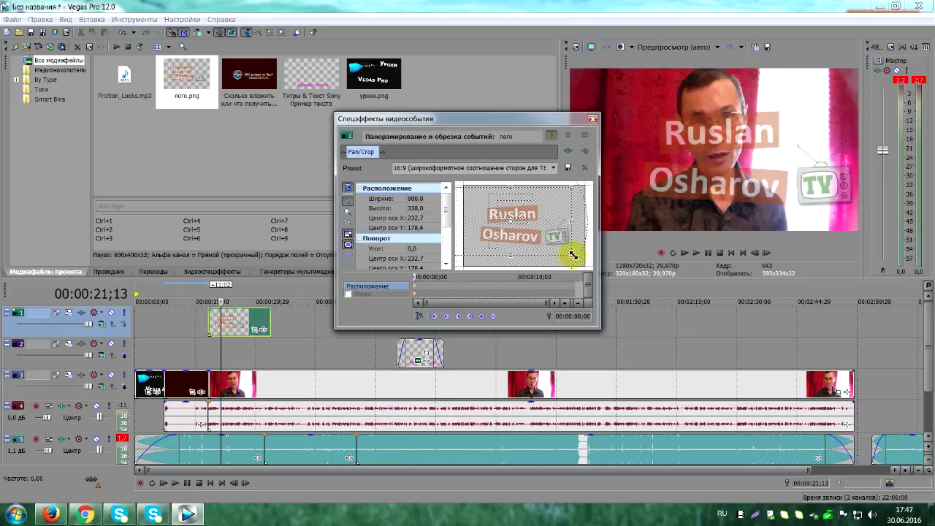
left_click_drag(573, 255, 686, 351)
left_click_drag(548, 242, 679, 317)
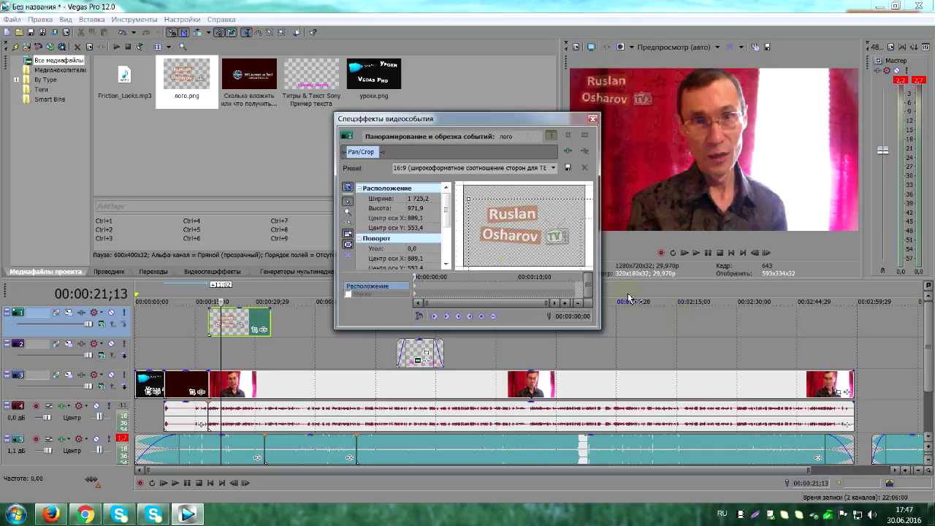
left_click(592, 119)
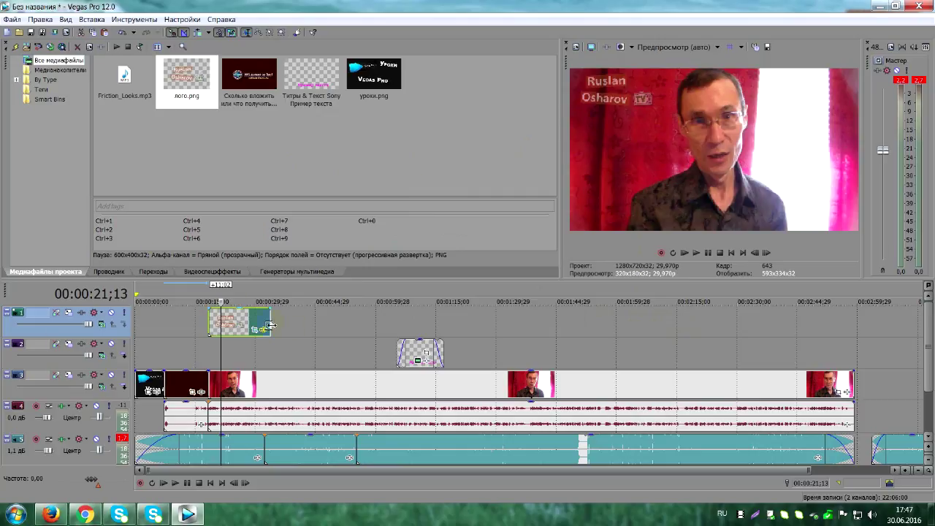
- Extend the logo fragment to the end of the speaker's video and preview it over the video from 00:00:21;13
left_click_drag(270, 325, 854, 351)
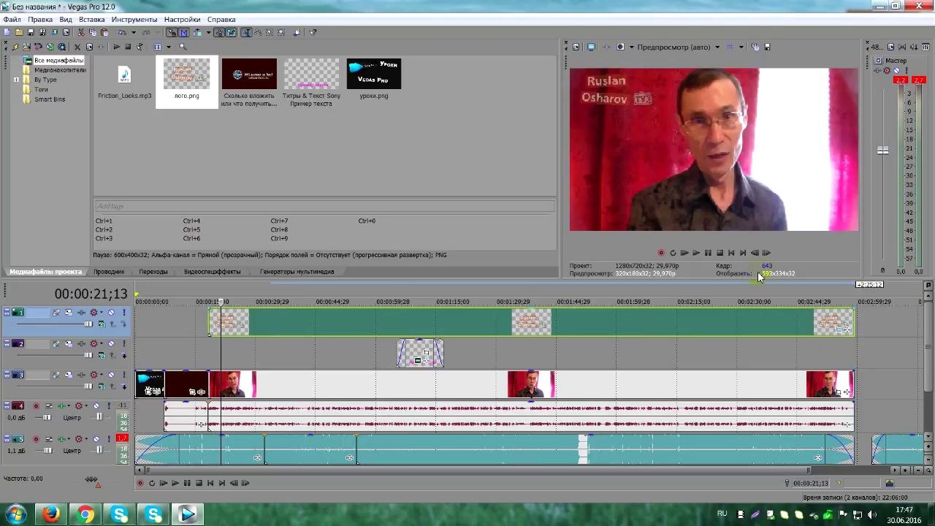
left_click(696, 253)
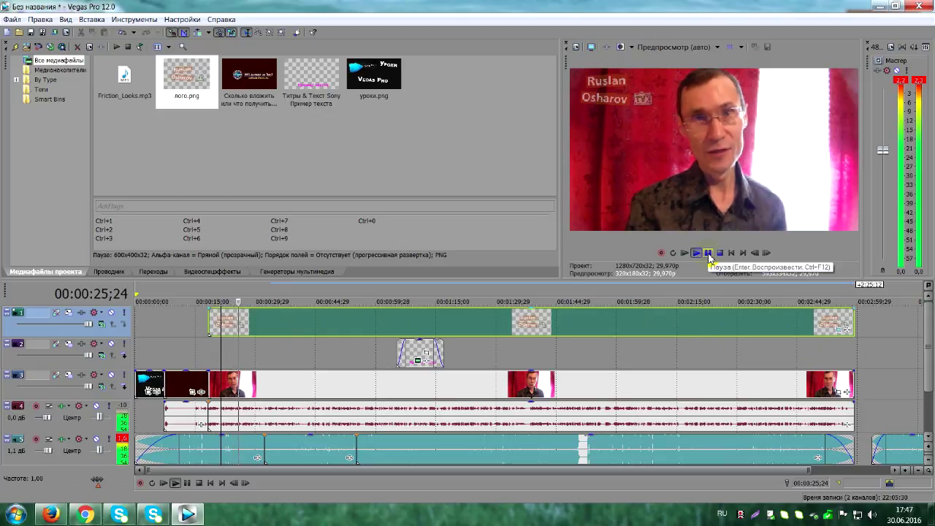
left_click(708, 254)
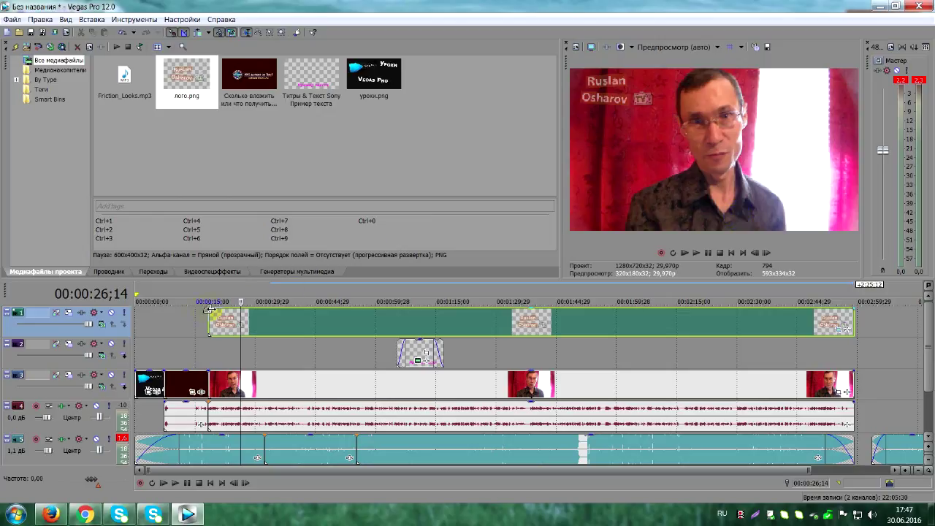
left_click_drag(210, 310, 211, 307)
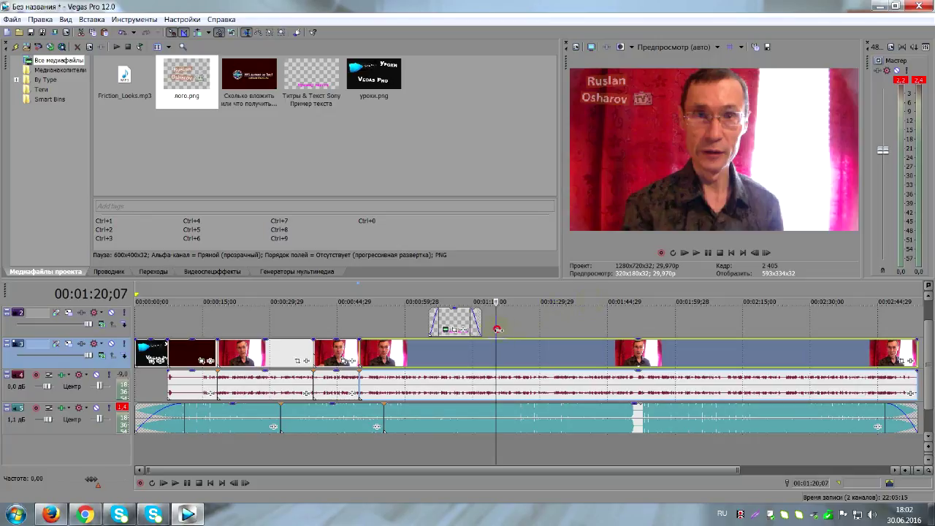
- Split the speaker's video and its sound at 00:01:22;18 and 00:01:34;21
left_click_drag(498, 329, 507, 330)
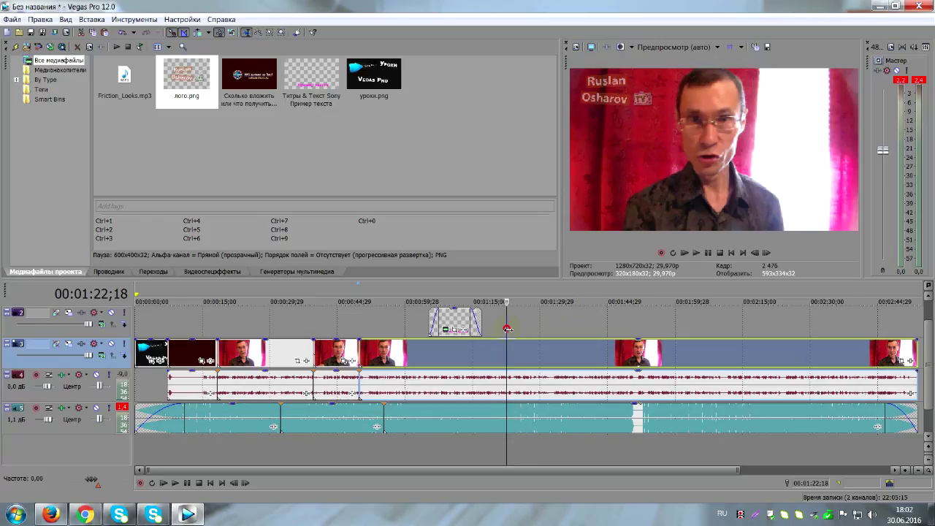
key("s")
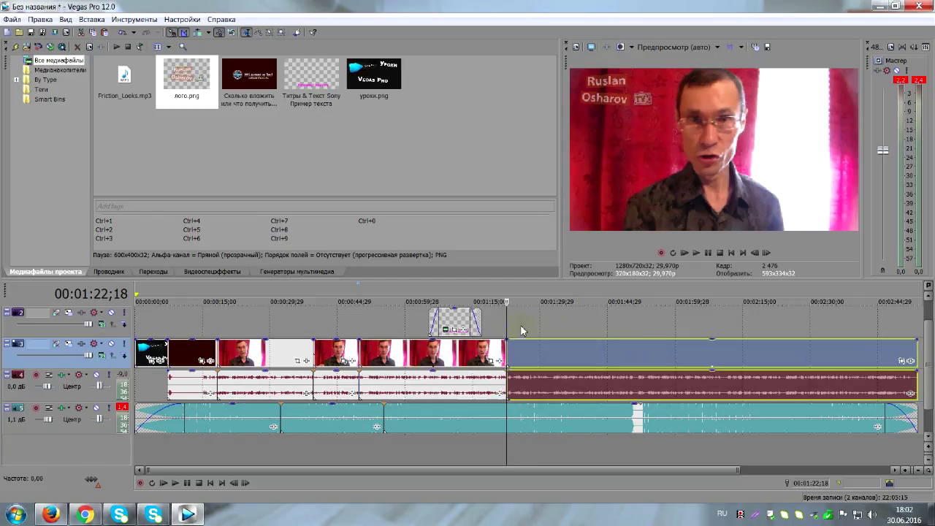
left_click_drag(509, 325, 550, 330)
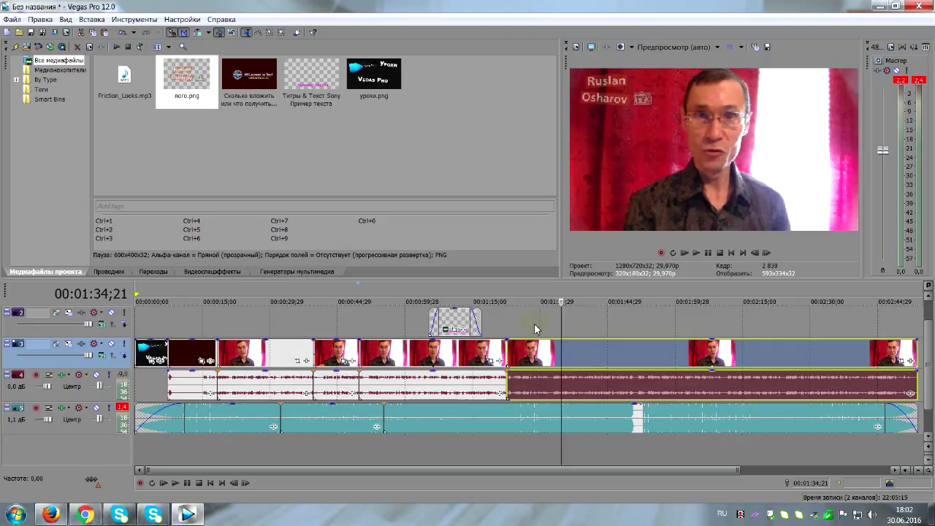
key("s")
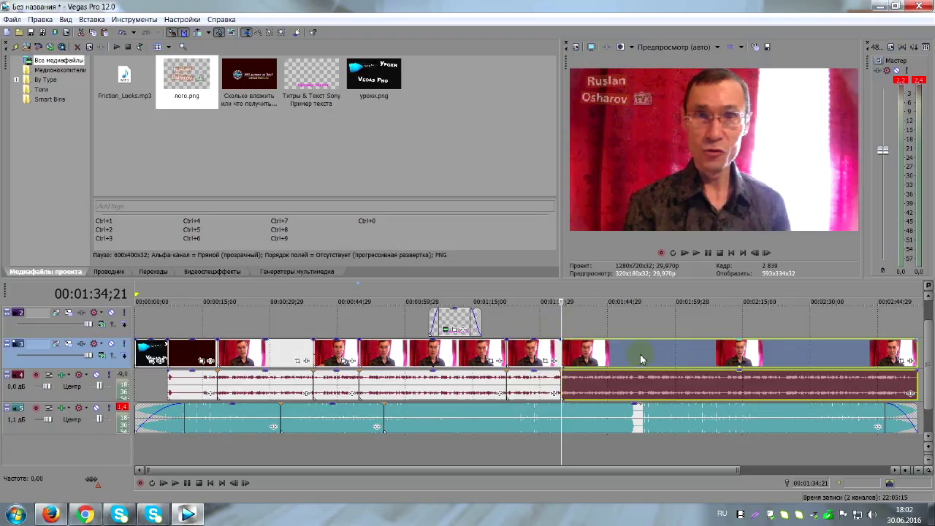
- Separate the newly cut middle fragment from its neighbours and time-stretch its end by about 6 seconds to slow it down
left_click_drag(638, 357, 710, 355)
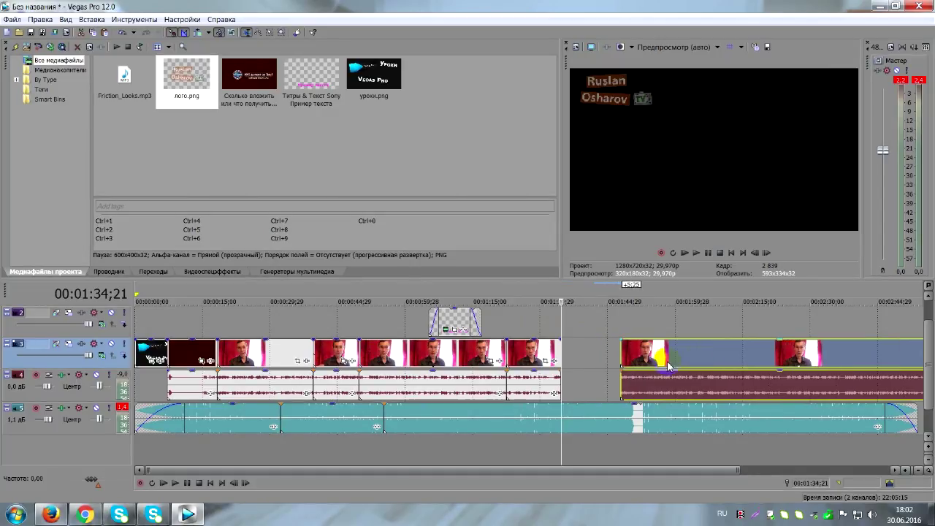
left_click_drag(522, 358, 542, 357)
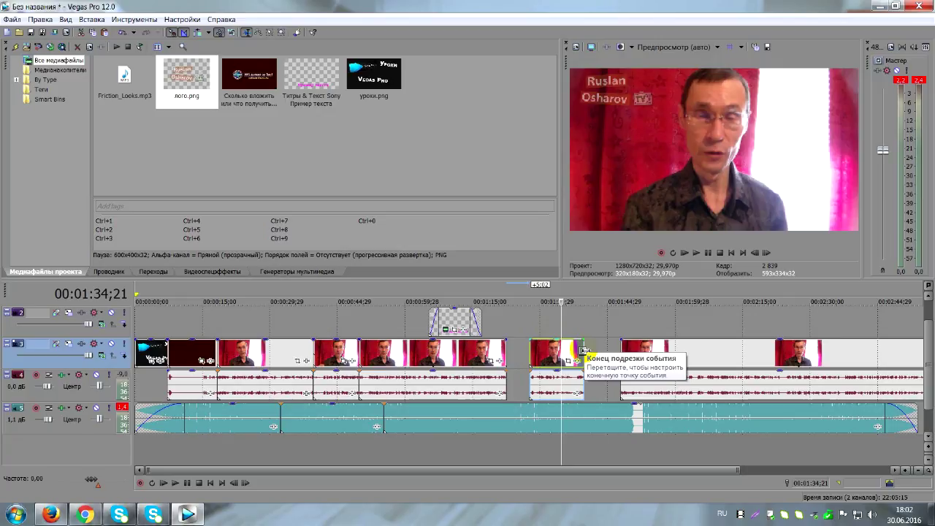
key("ctrl")
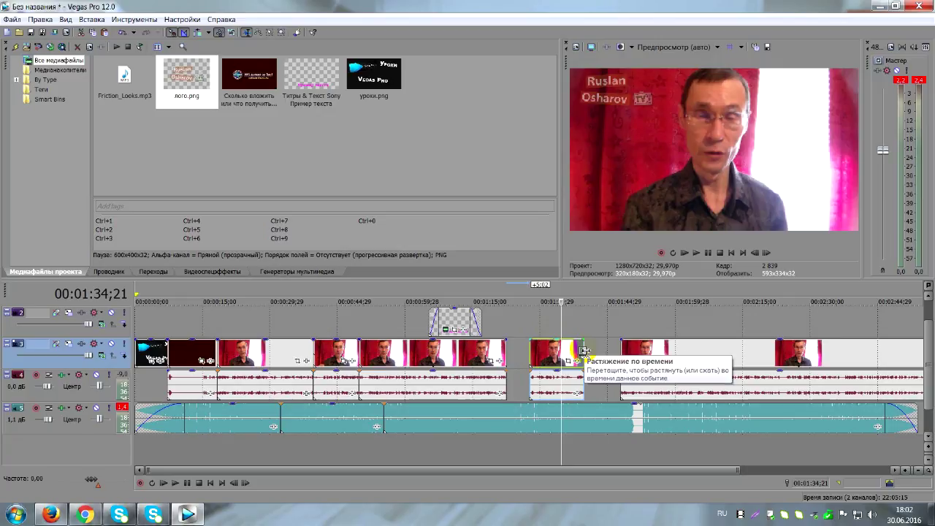
left_click_drag(584, 351, 612, 348)
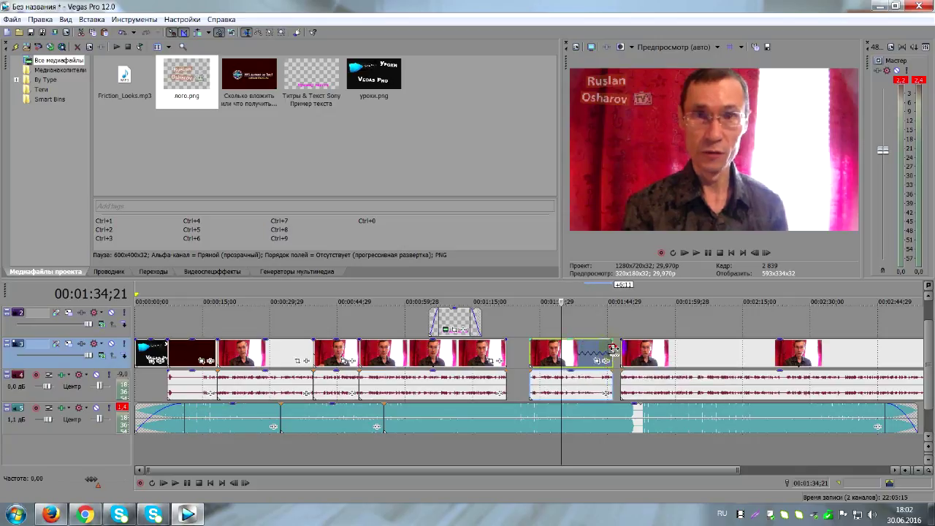
- Compress the separated fragment in time to 8 seconds below its original length and preview the sped-up playback from 00:01:28;16
left_click_drag(613, 349, 534, 329)
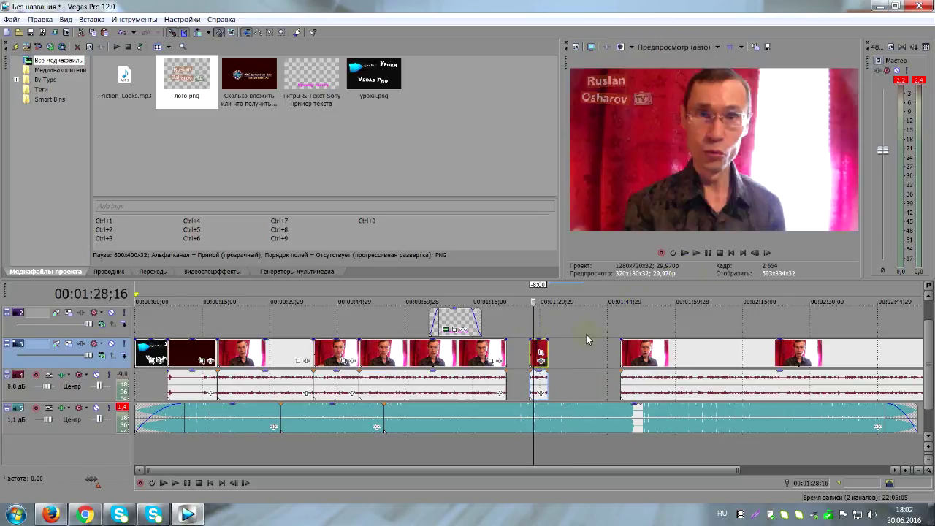
left_click(696, 252)
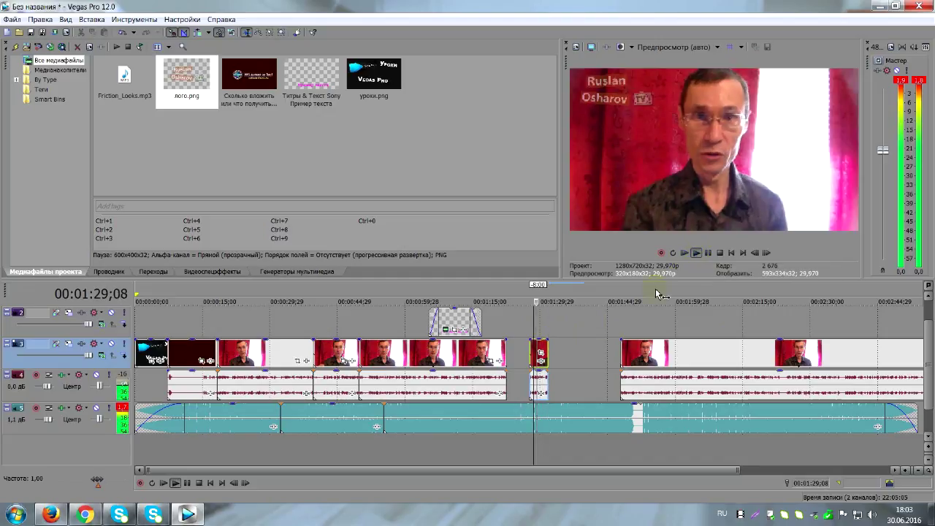
left_click(710, 252)
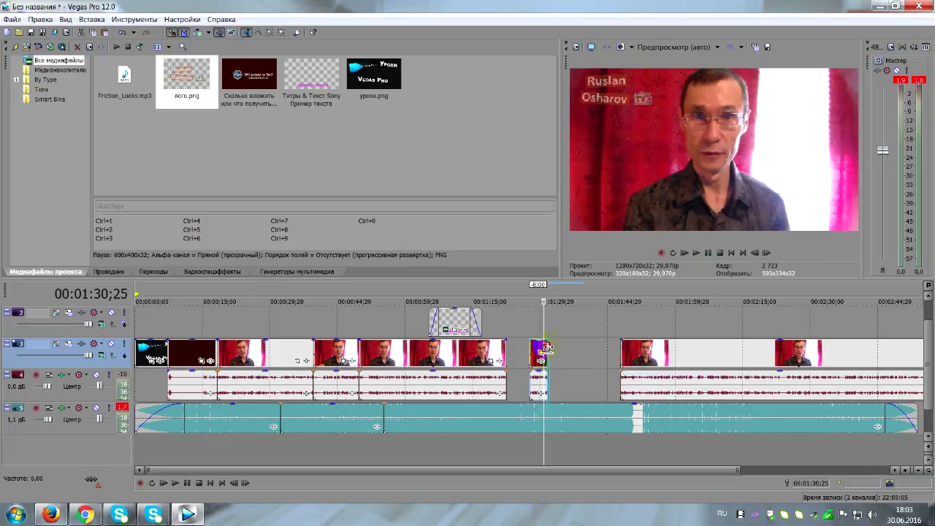
- Time-stretch the separated fragment into slow motion ending at about 00:01:40 and close the gaps on both sides of it
mouse_move(545, 348)
left_mouse_down()
mouse_move(609, 346)
mouse_move(563, 349)
left_mouse_up()
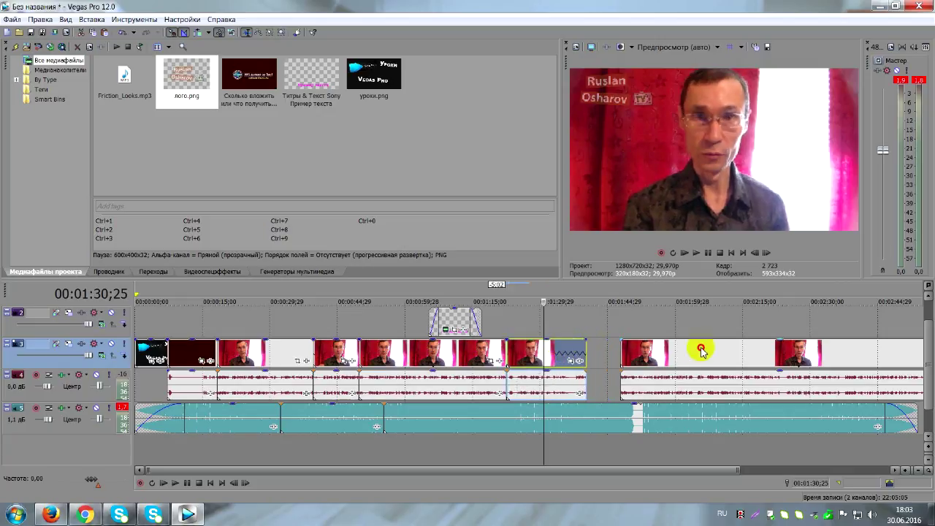
left_click_drag(701, 349, 667, 349)
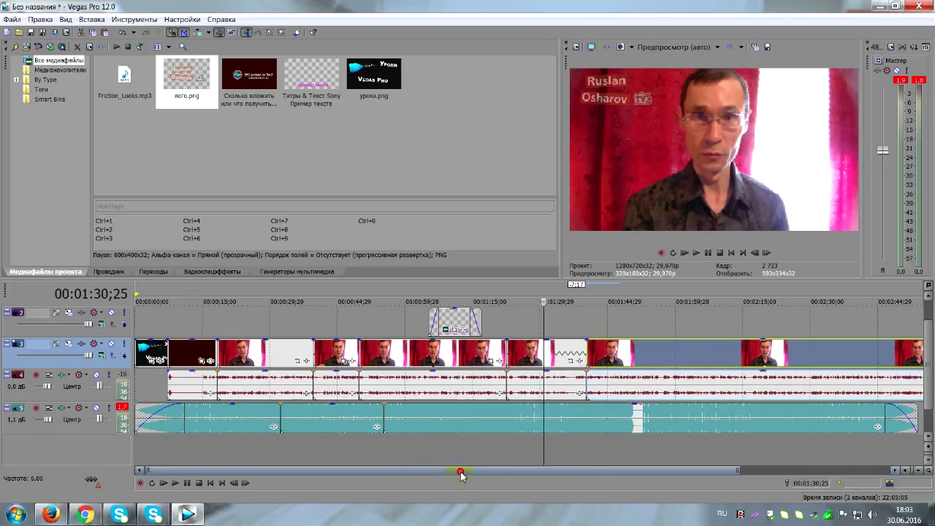
- Extend the main music fragment by 5 seconds 18 frames so it ends together with the speaker's video
left_click_drag(460, 471, 586, 462)
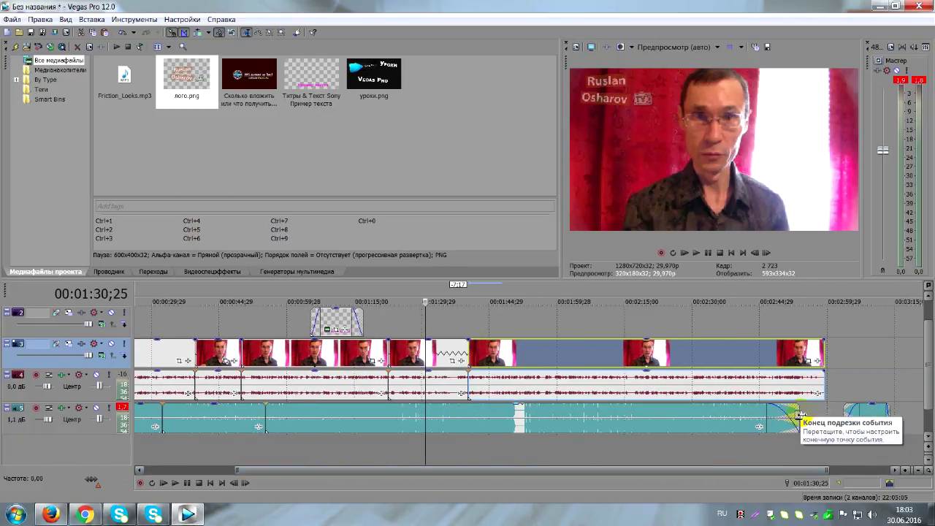
left_click_drag(801, 415, 826, 410)
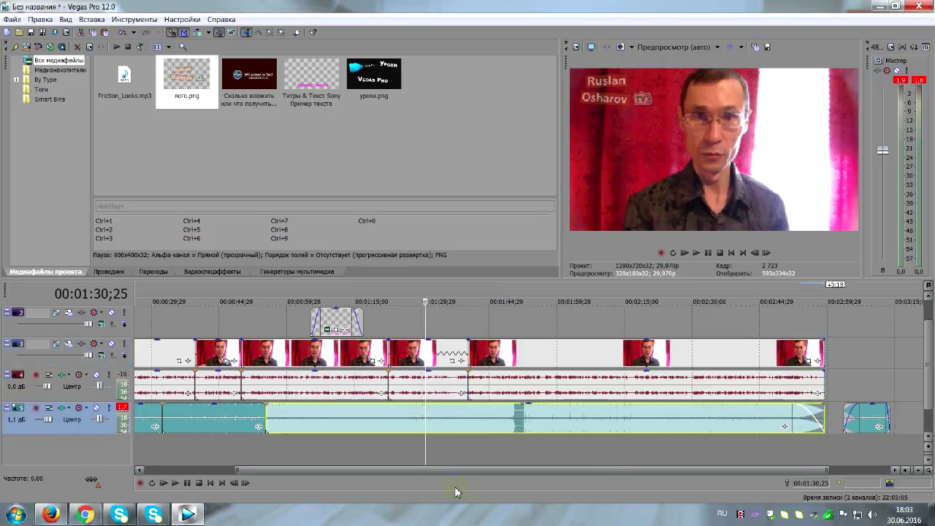
- Place the cursor at 00:00:05;22 over the opening title image
left_click_drag(408, 470, 337, 468)
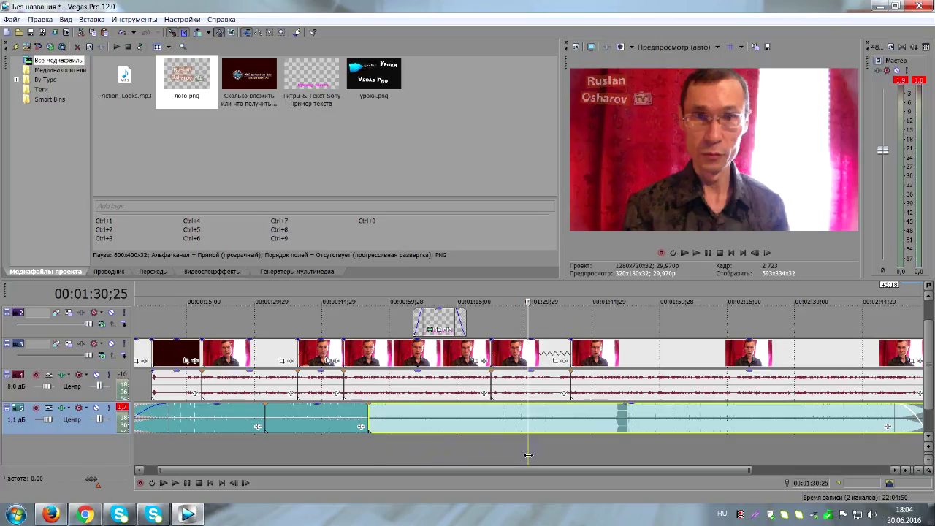
left_click_drag(531, 454, 162, 400)
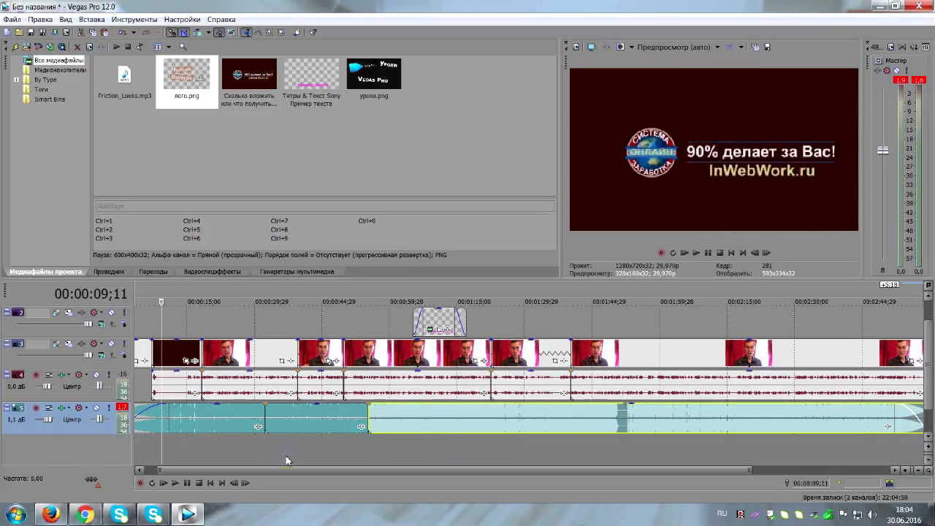
left_click_drag(288, 471, 249, 472)
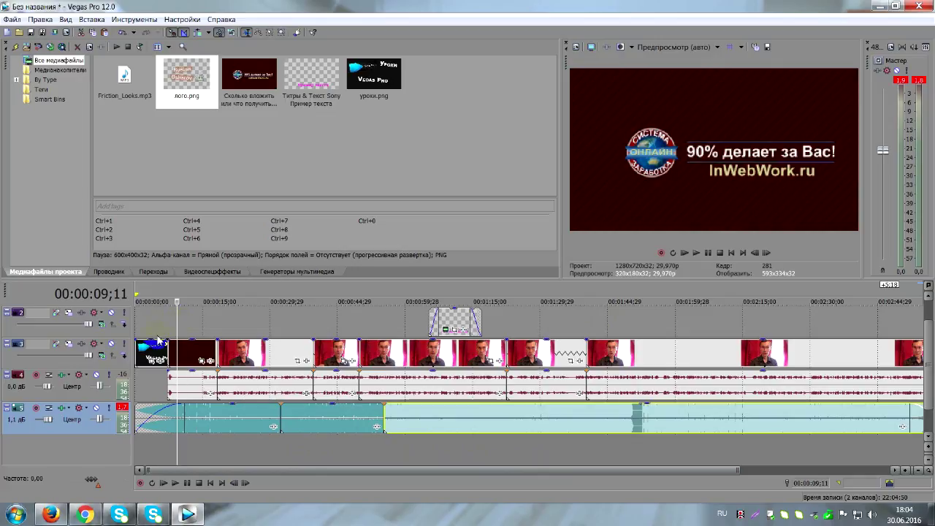
left_click(161, 322)
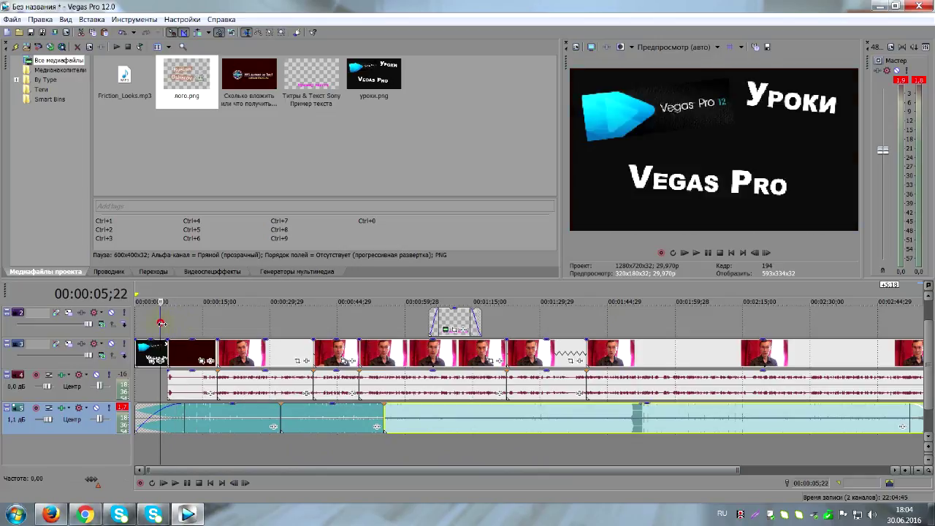
- Scrub across the junction between the opening title image and the logo intro clip, leaving the cursor at 00:00:07;08
left_click(159, 323)
left_click(168, 322)
left_click(162, 323)
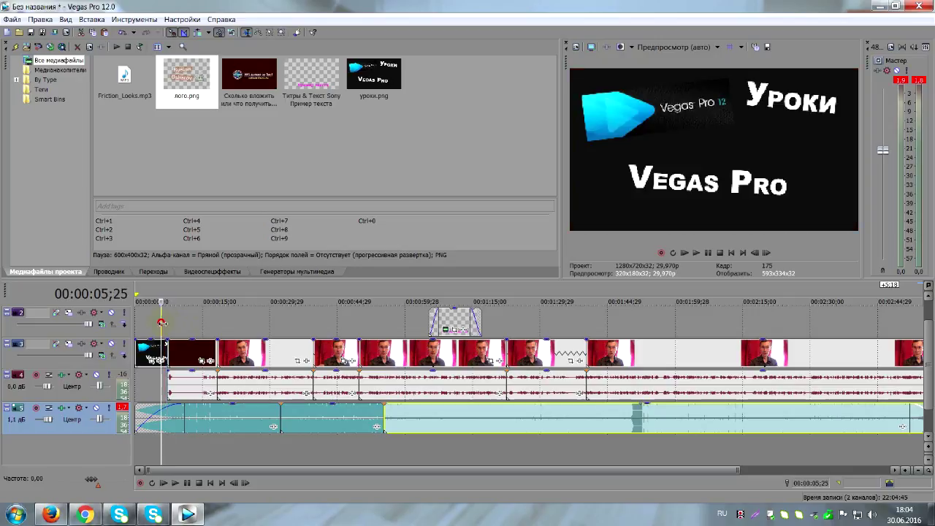
left_click(168, 323)
key("space")
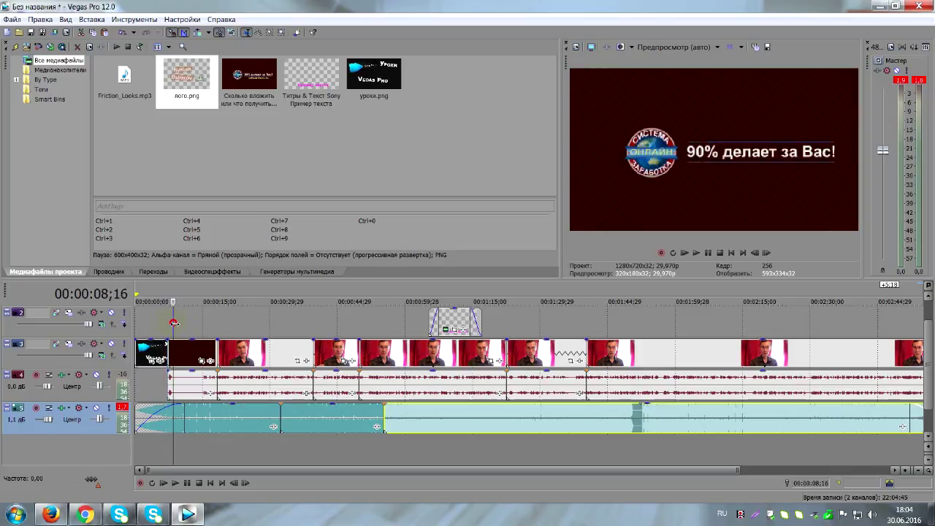
key("space")
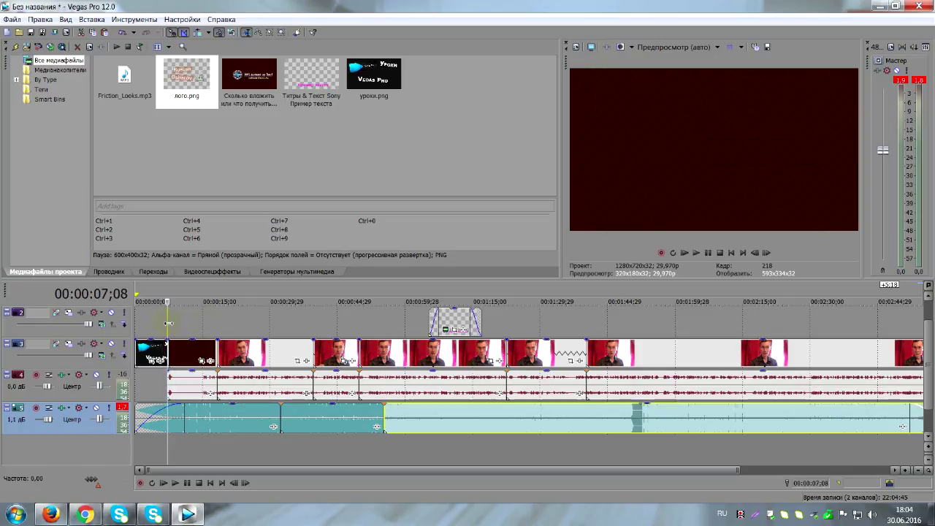
- Apply the 3D-жалюзи transition with the Простой preset to the junction between the title image and the intro clip
left_click(158, 272)
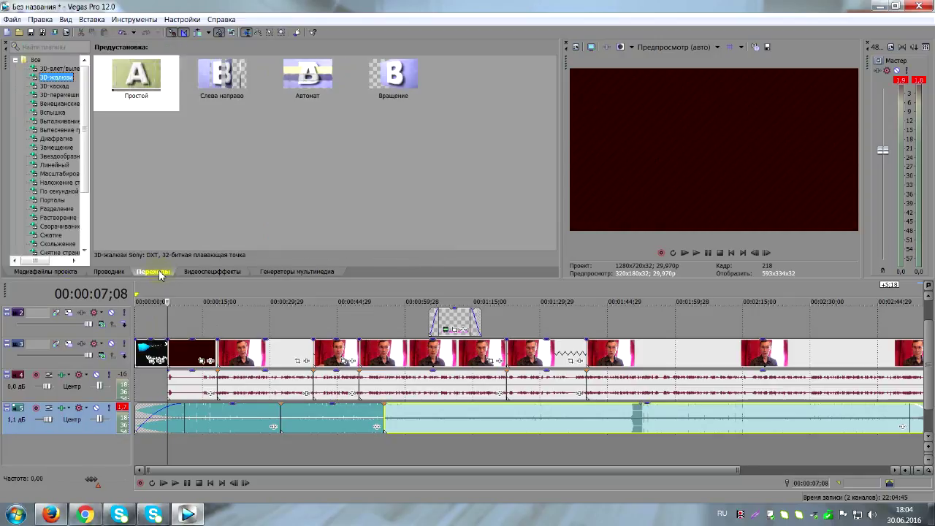
left_click(53, 94)
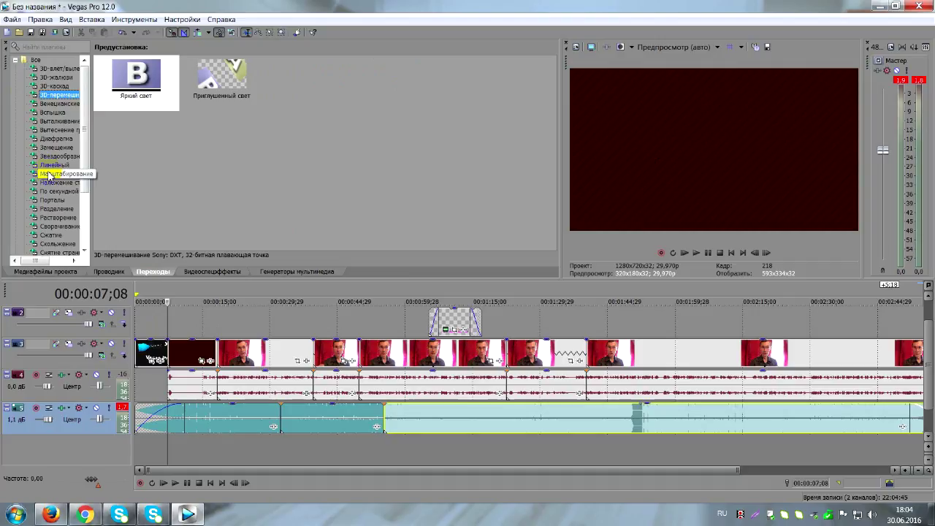
left_click(45, 71)
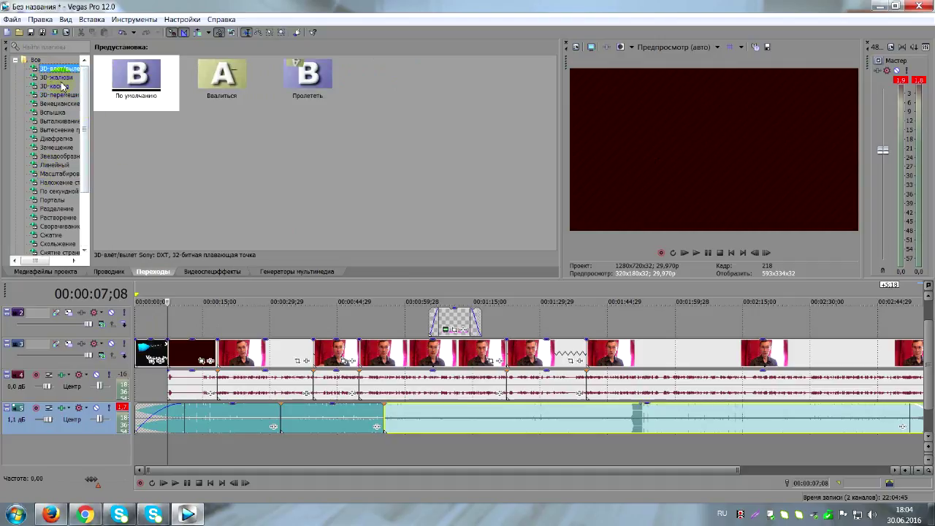
left_click(60, 78)
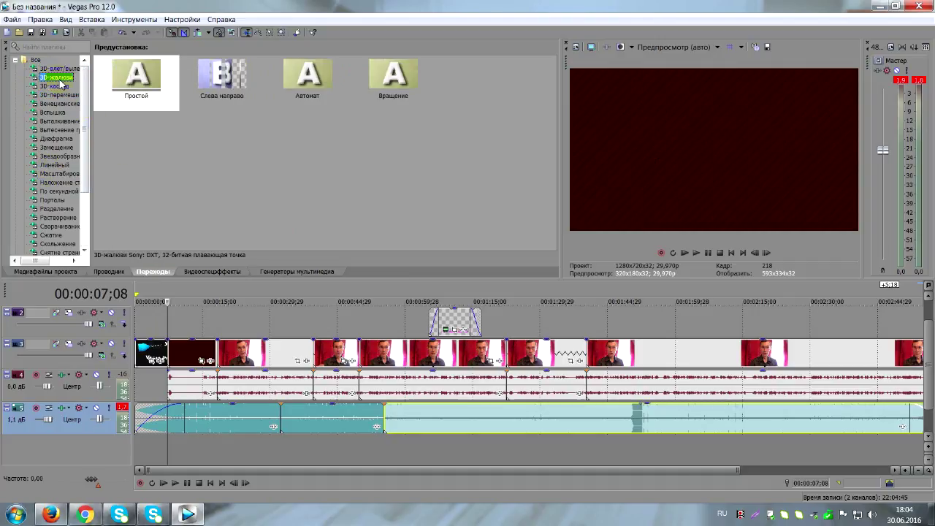
left_click(135, 90)
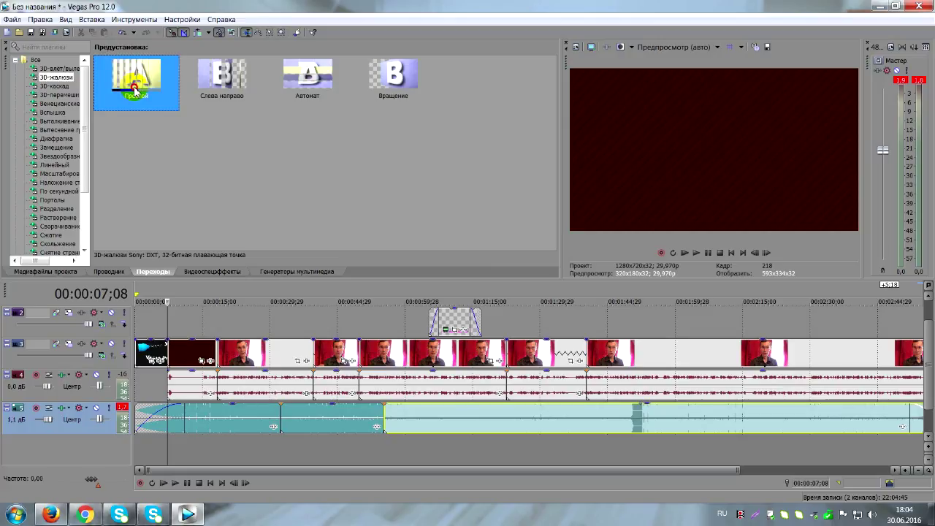
left_click_drag(135, 90, 169, 356)
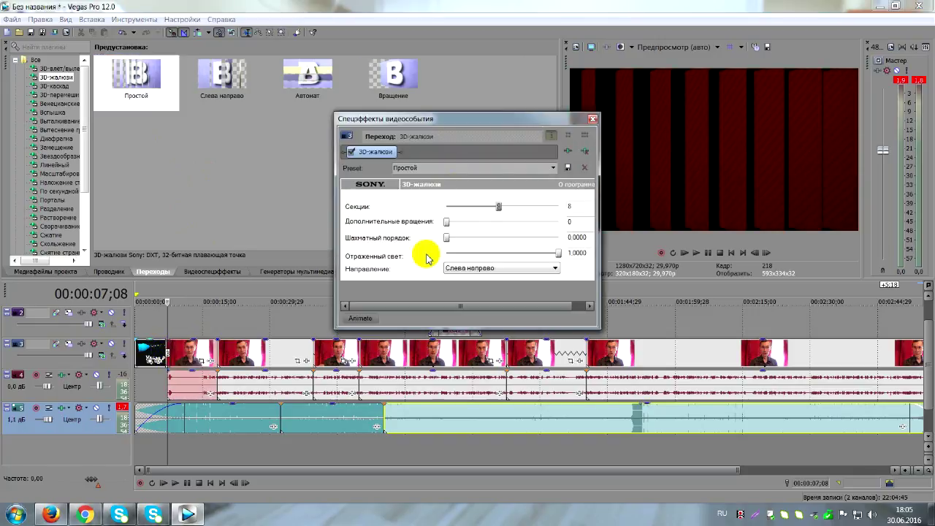
left_click(592, 119)
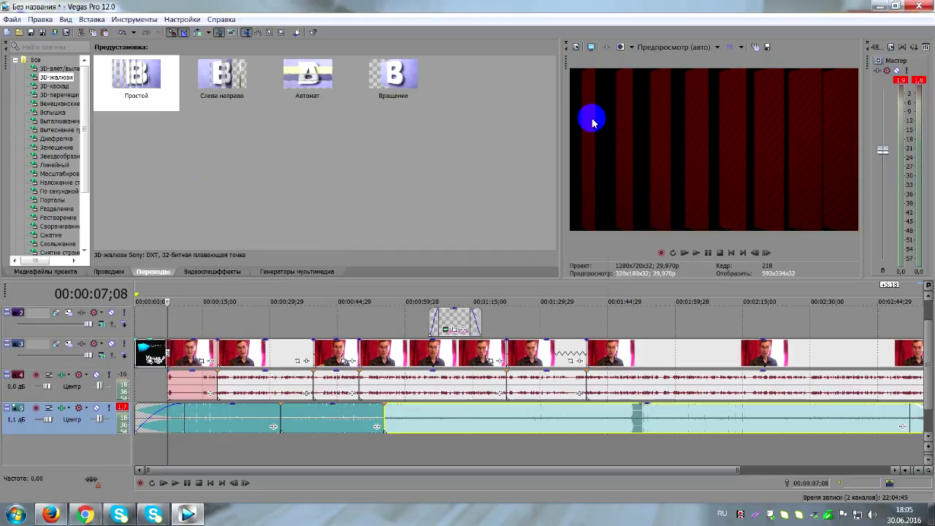
- Preview the blinds transition from 00:00:05;12 and pause playback at 00:00:10;03 in the intro clip
left_click(167, 315)
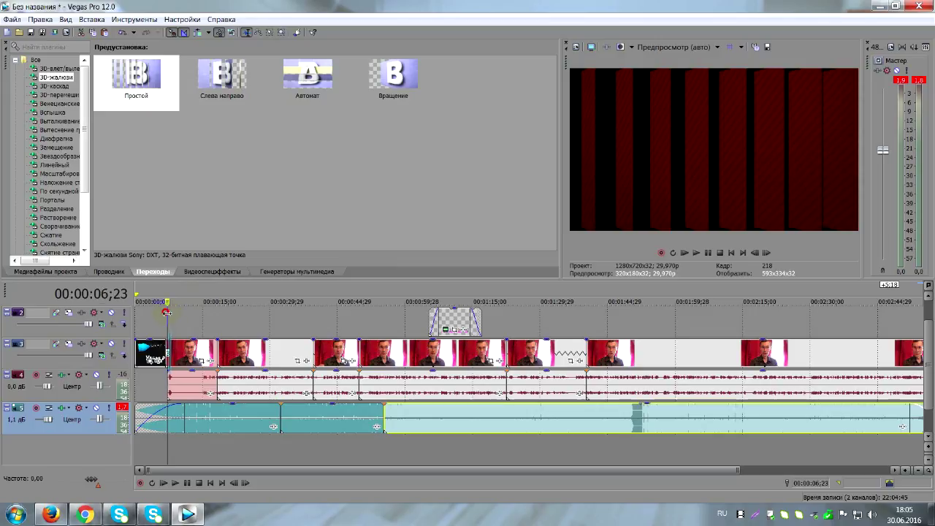
left_click(161, 316)
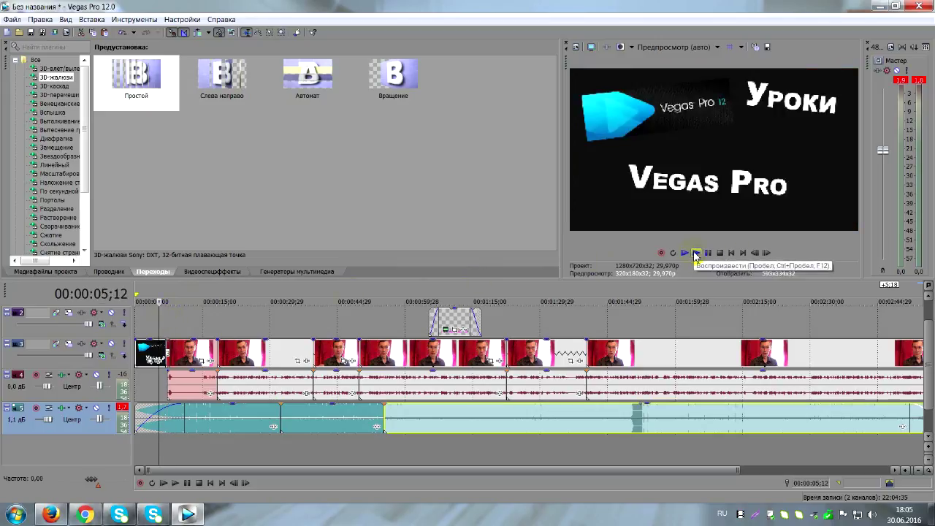
left_click(695, 254)
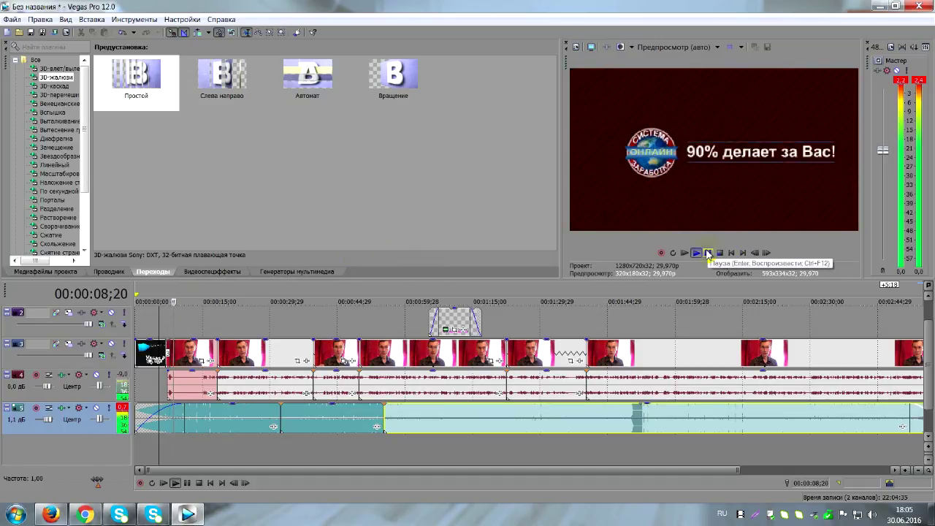
left_click(707, 254)
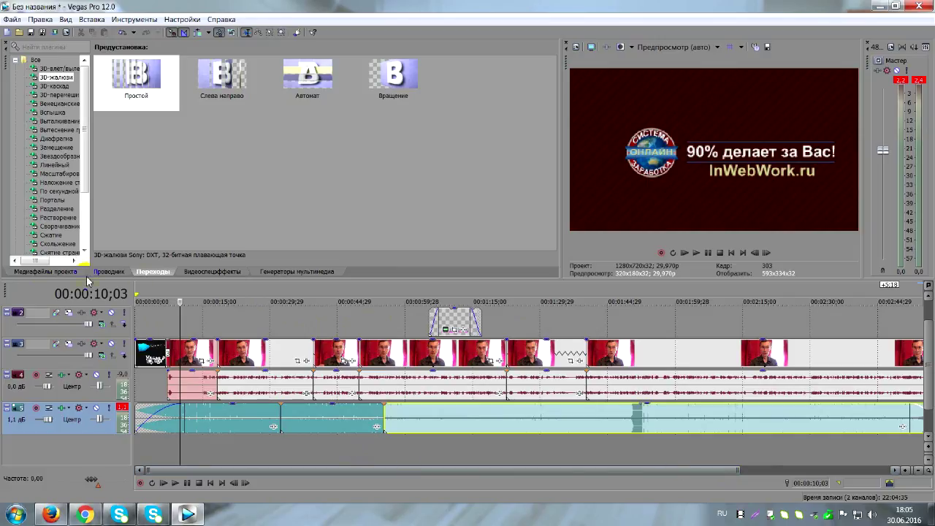
- Return to the project media and open the Render As settings for the finished project
left_click(31, 270)
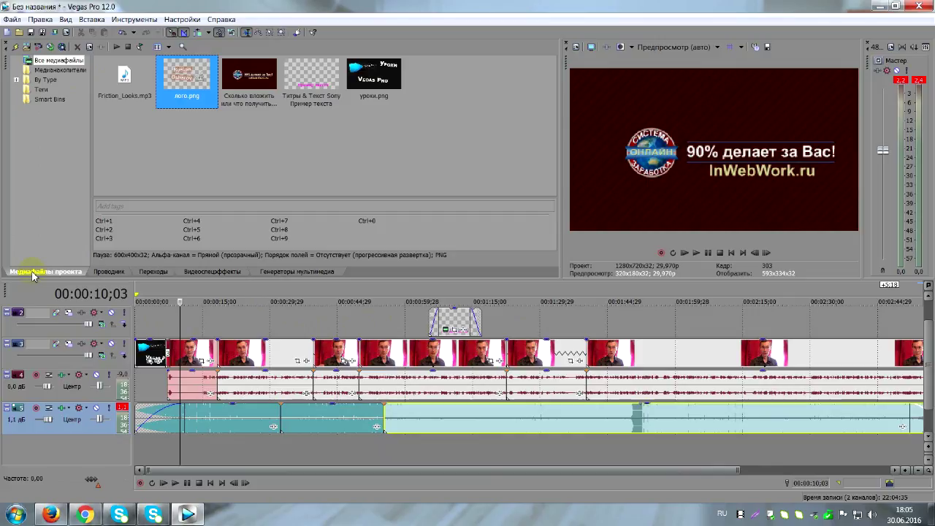
left_click(13, 21)
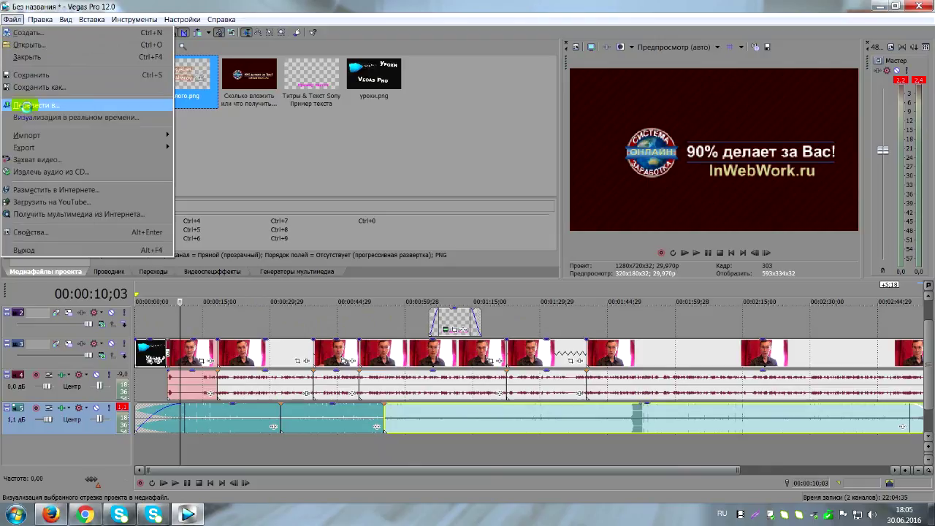
left_click(24, 105)
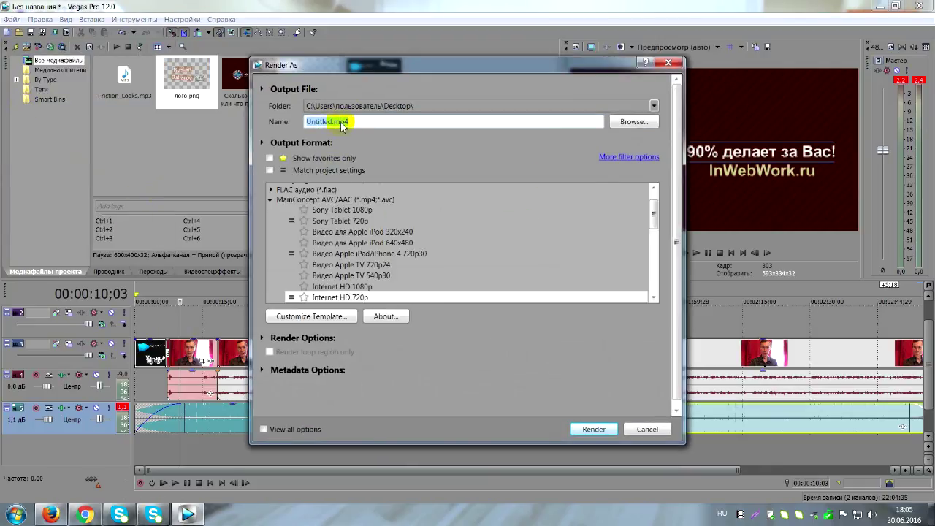
left_click(627, 122)
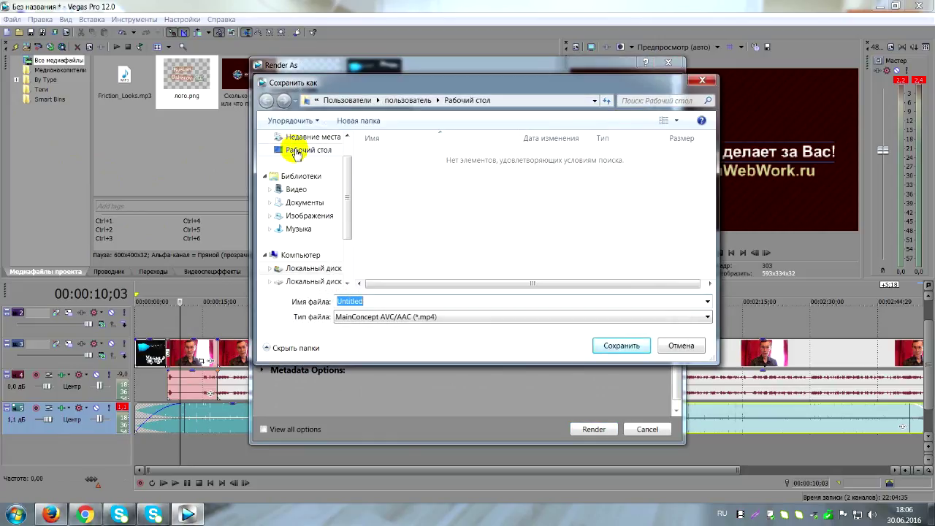
left_click(296, 152)
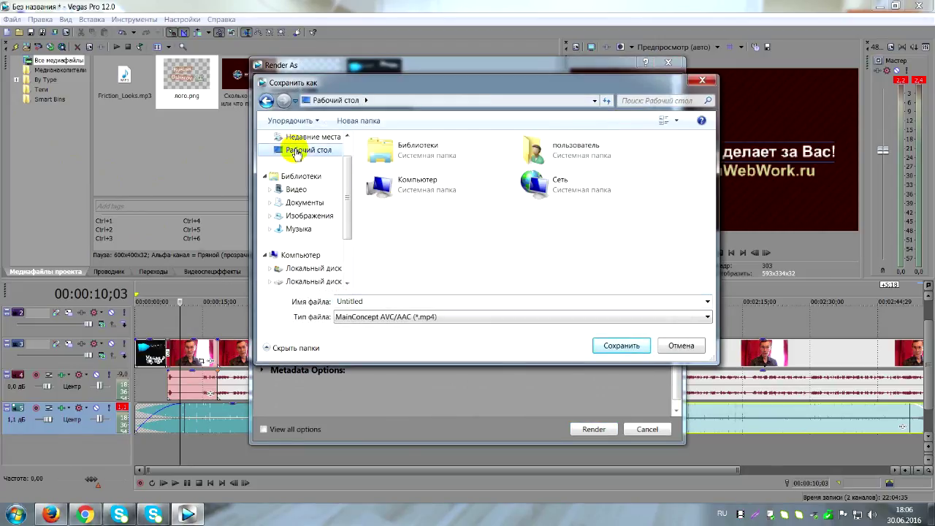
left_click(676, 350)
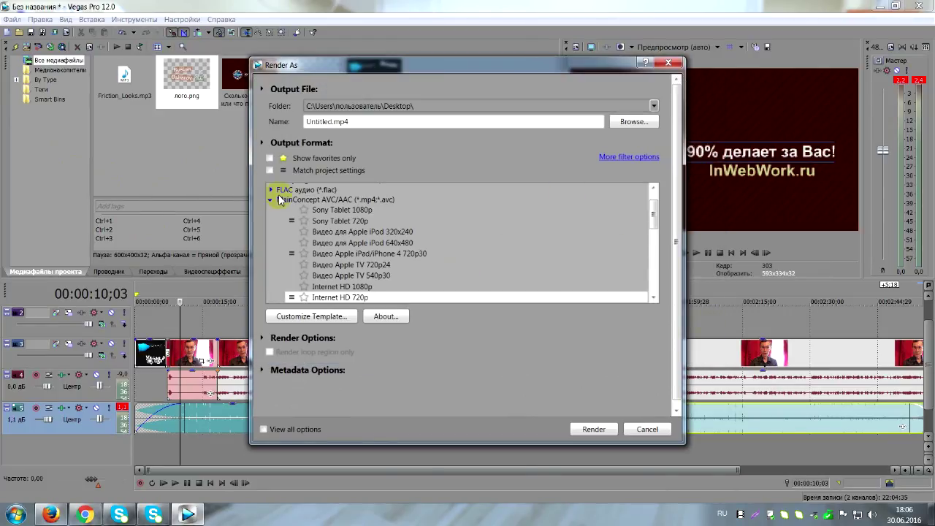
- Look through the output formats and select the Internet HD 720p template under MainConcept AVC/AAC
left_click(279, 199)
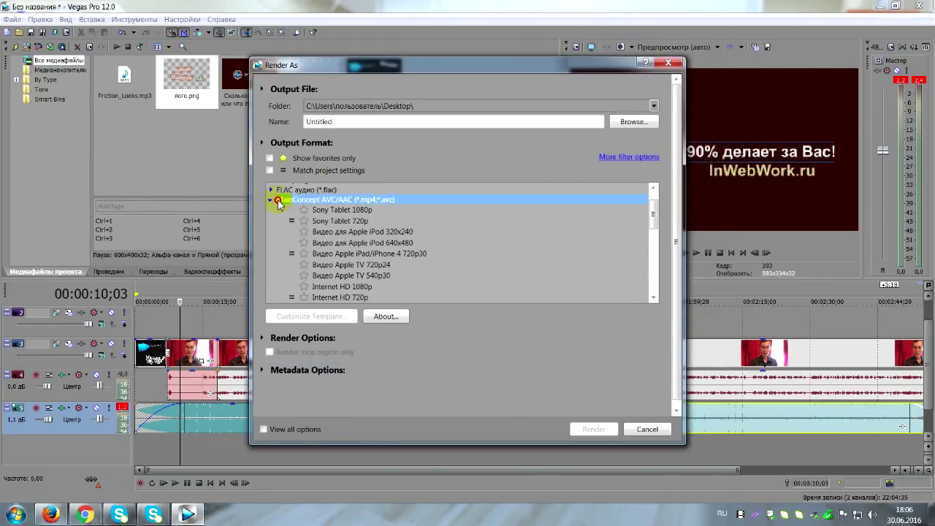
left_click(271, 198)
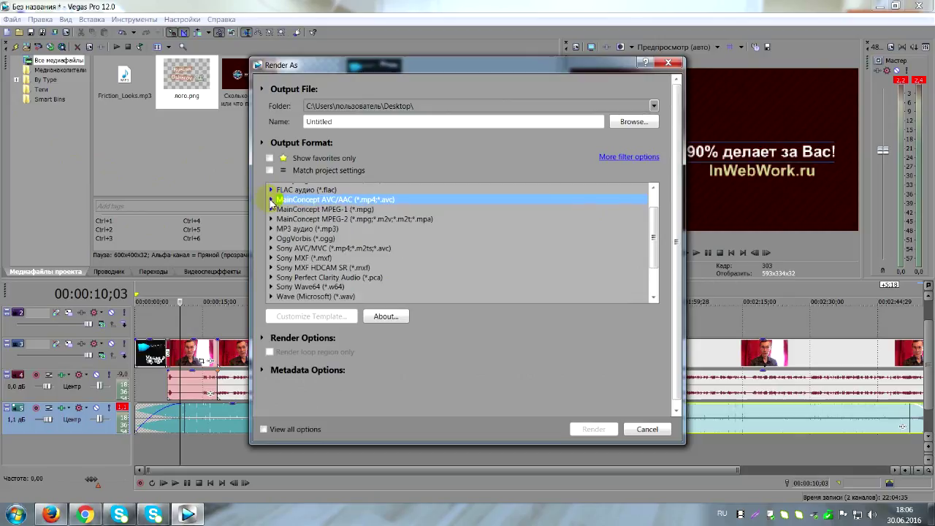
scroll(307, 219, "down", 1)
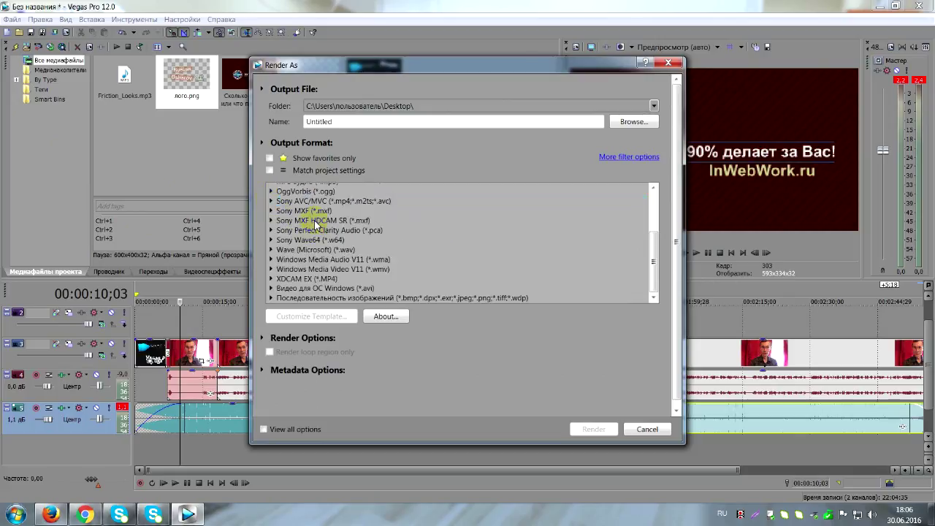
scroll(314, 230, "up", 3)
left_click(270, 228)
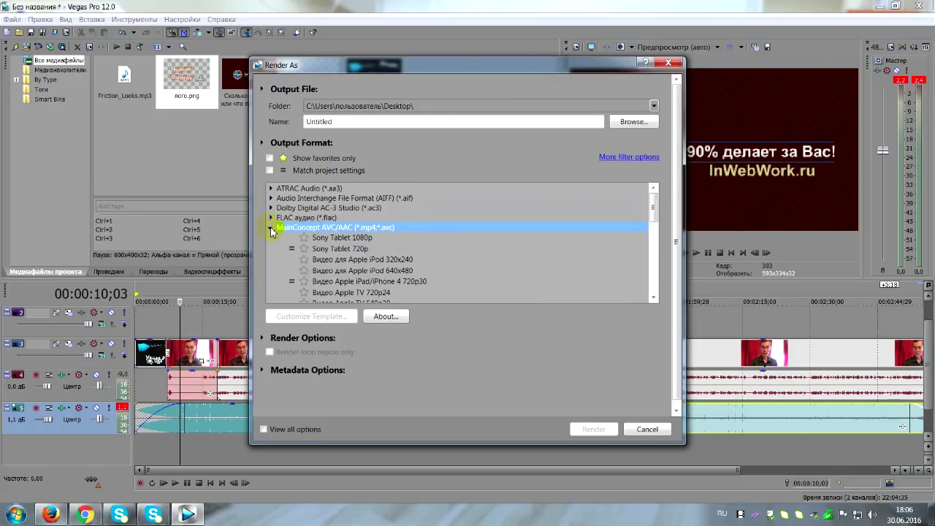
scroll(330, 252, "down", 1)
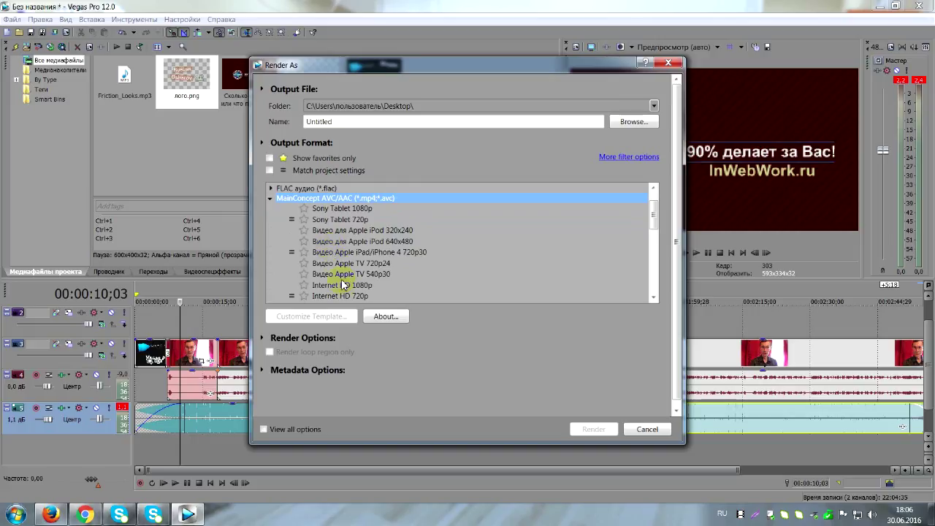
left_click(333, 296)
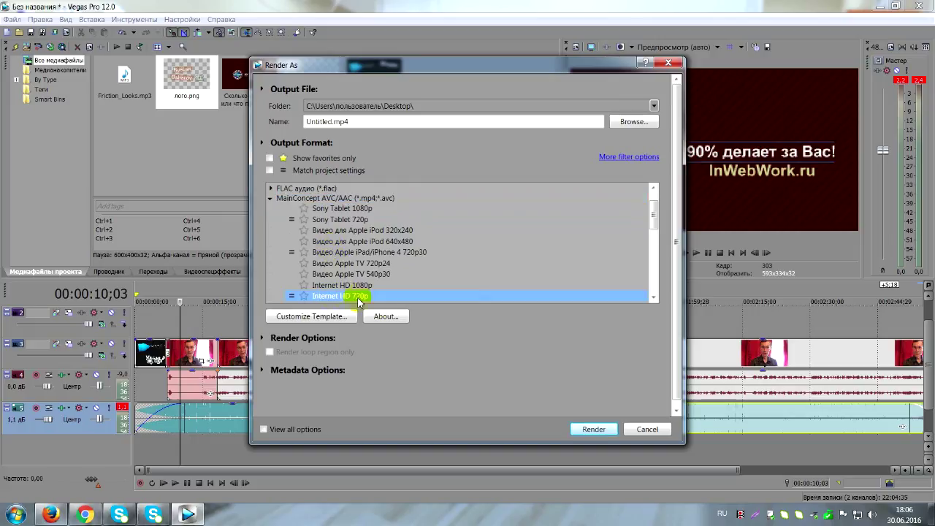